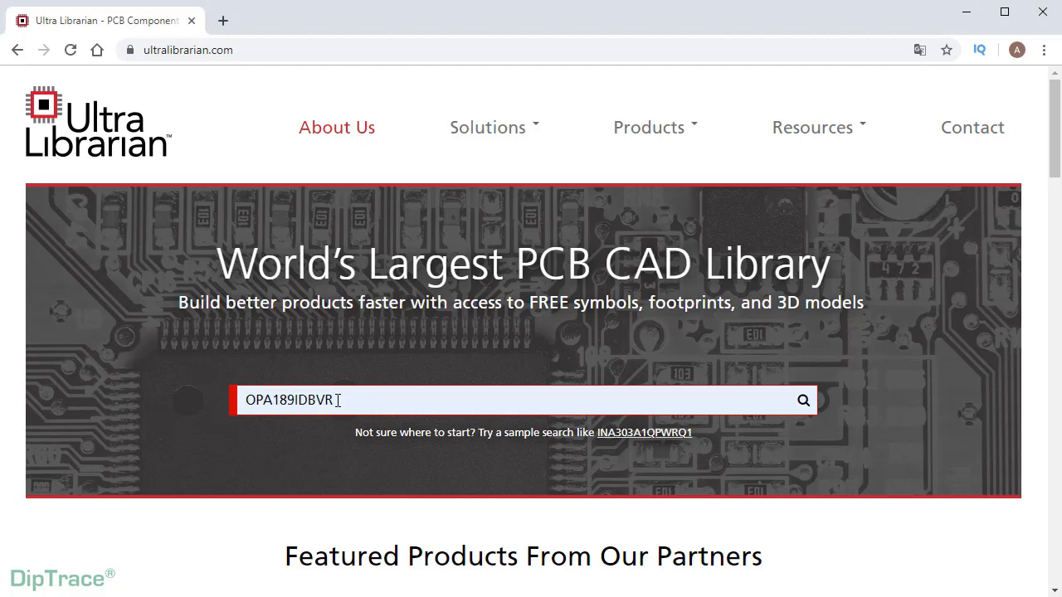
- Search Ultra Librarian for OPA189IDBVR and open its part details page
click(802, 403)
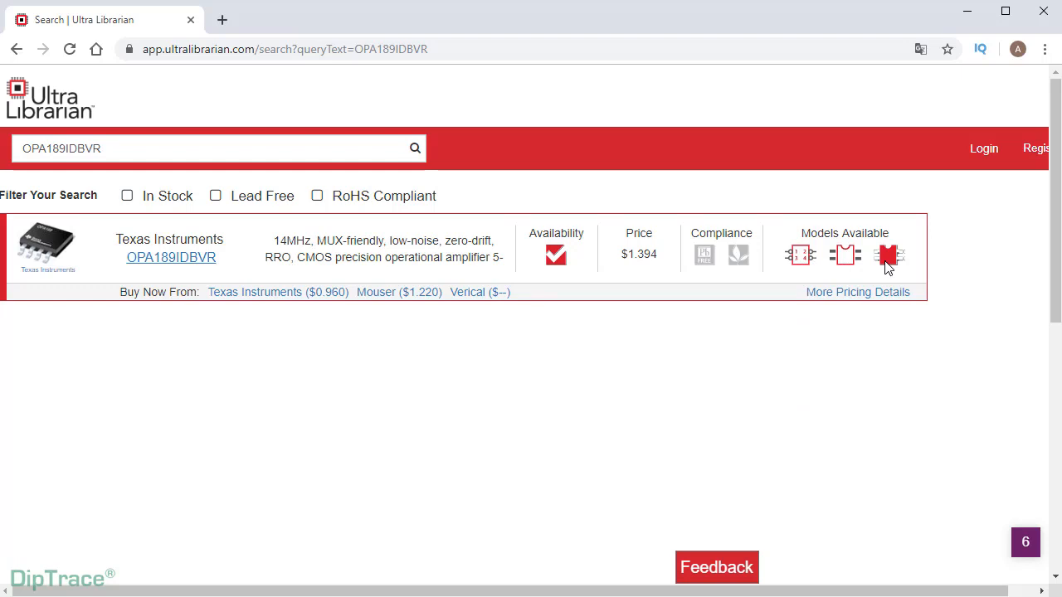
click(170, 259)
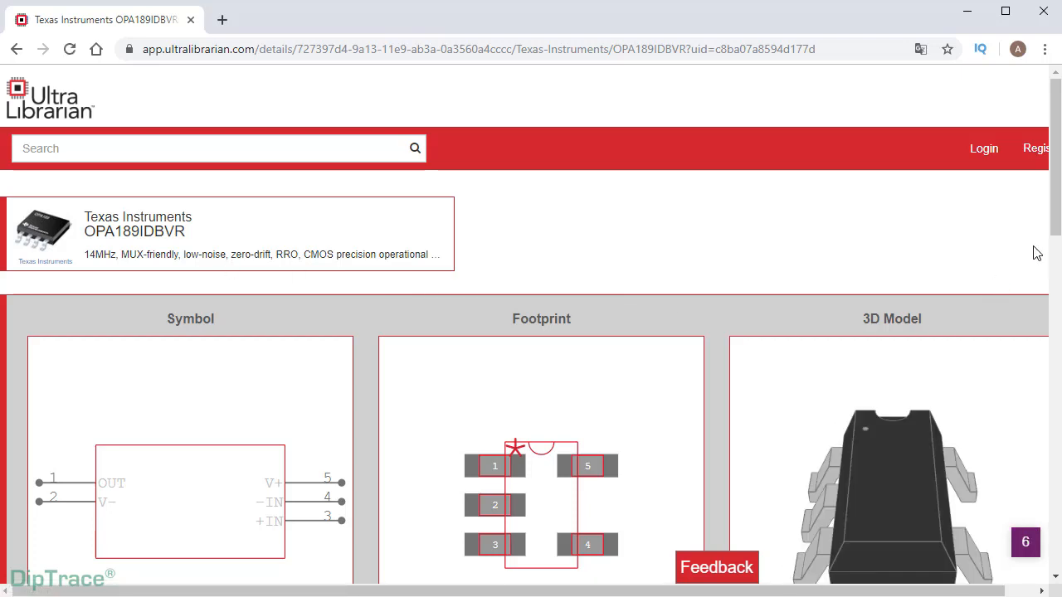
scroll(1058, 224, down, 3)
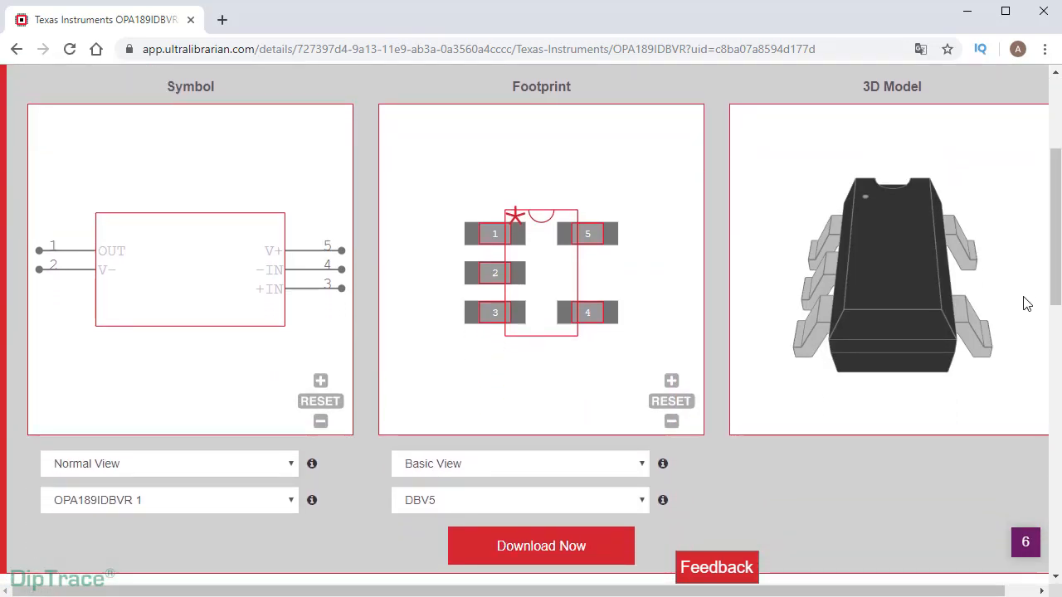
- Preview the footprint's dimensions/padstyles and pin detail views, then return to Basic View
click(640, 468)
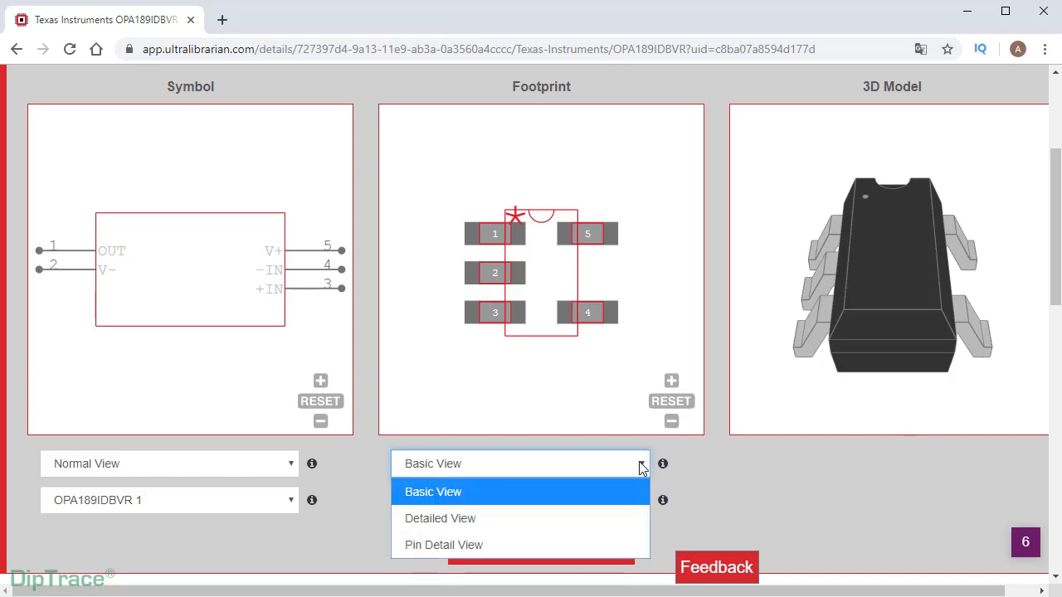
click(630, 524)
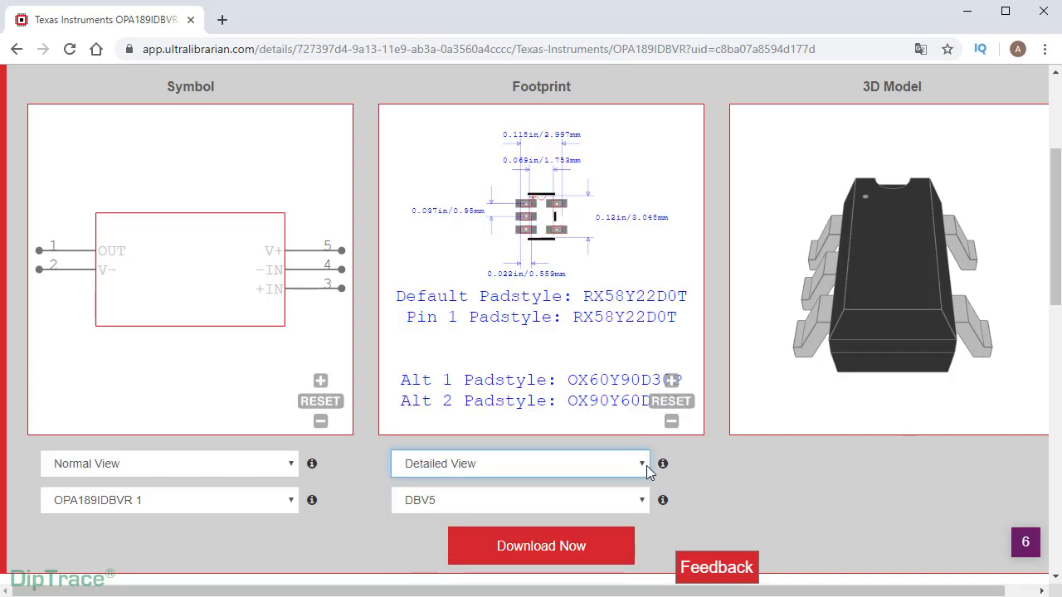
click(644, 465)
click(609, 541)
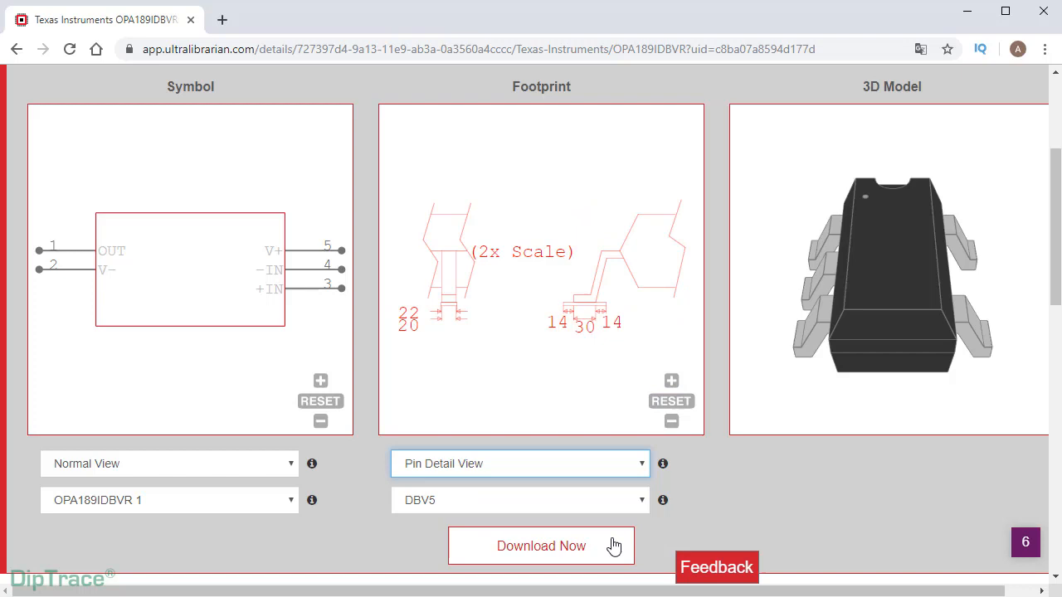
click(635, 472)
click(629, 492)
- Preview the DBV5-M and DBV5-L package variants, ending back on DBV5
click(642, 500)
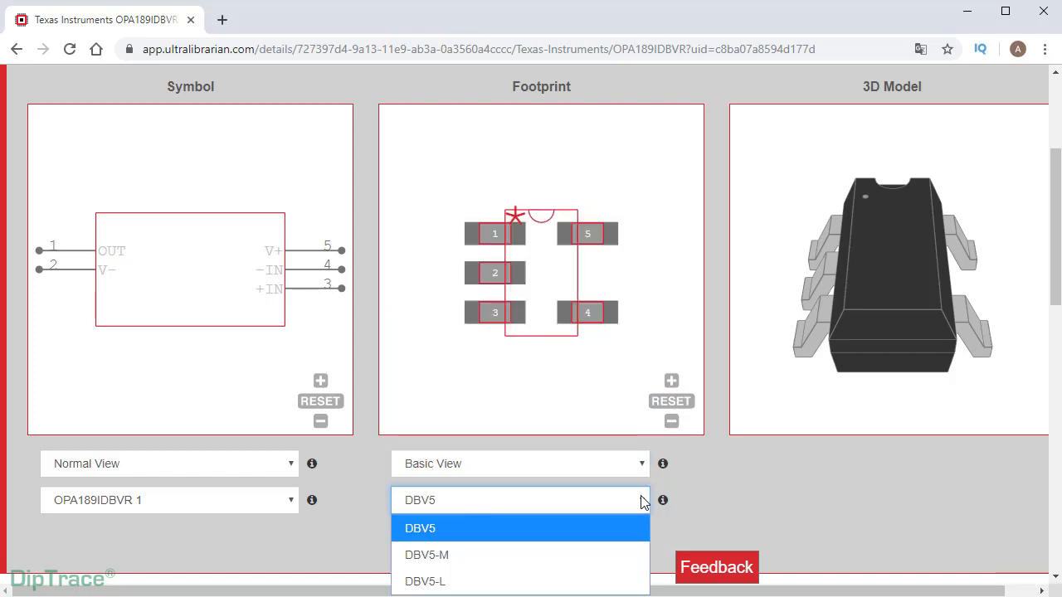
click(625, 554)
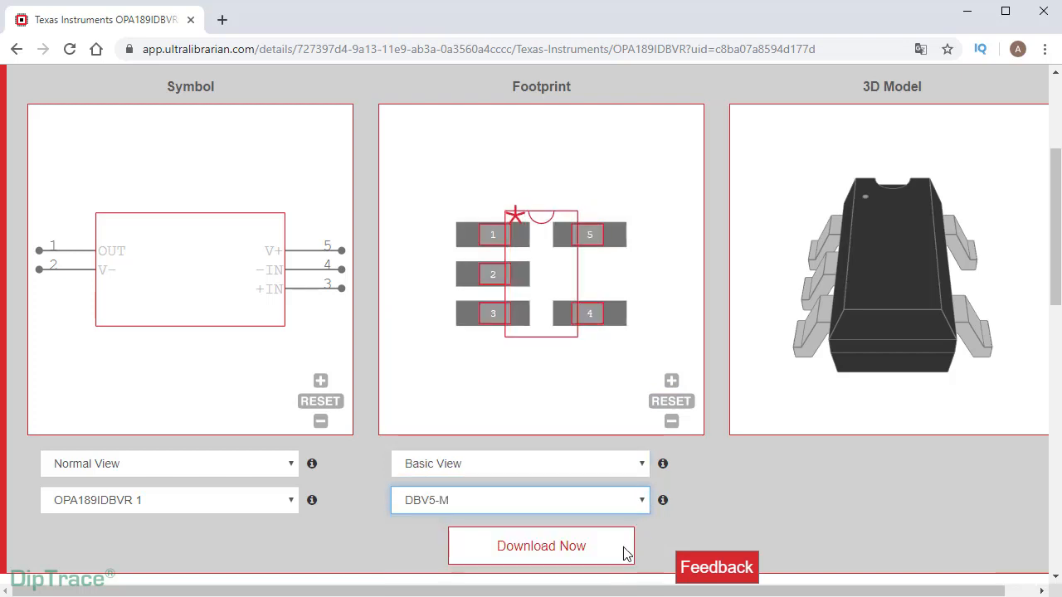
click(644, 501)
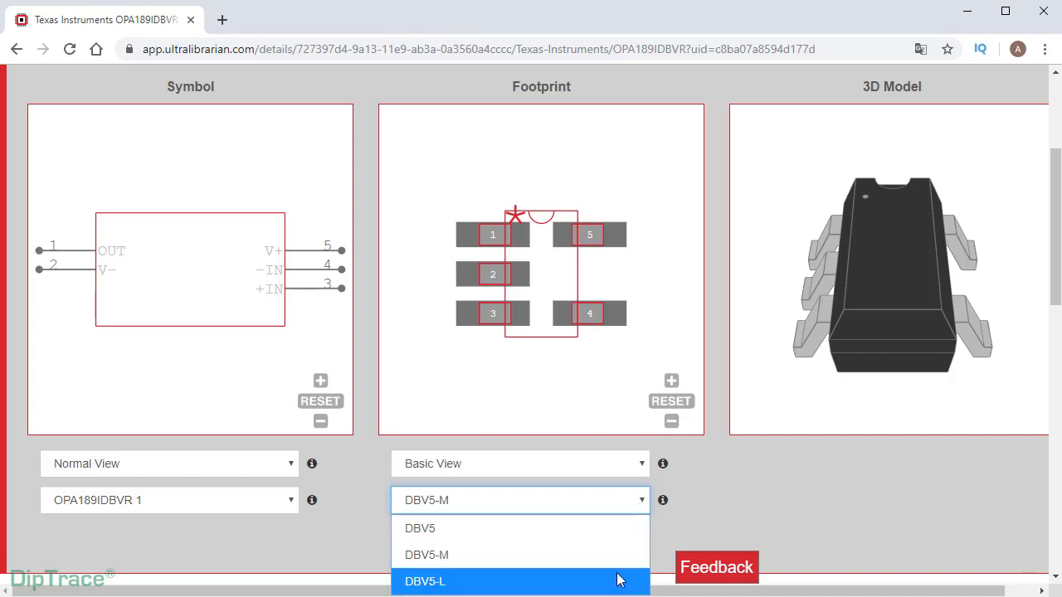
click(618, 579)
click(643, 502)
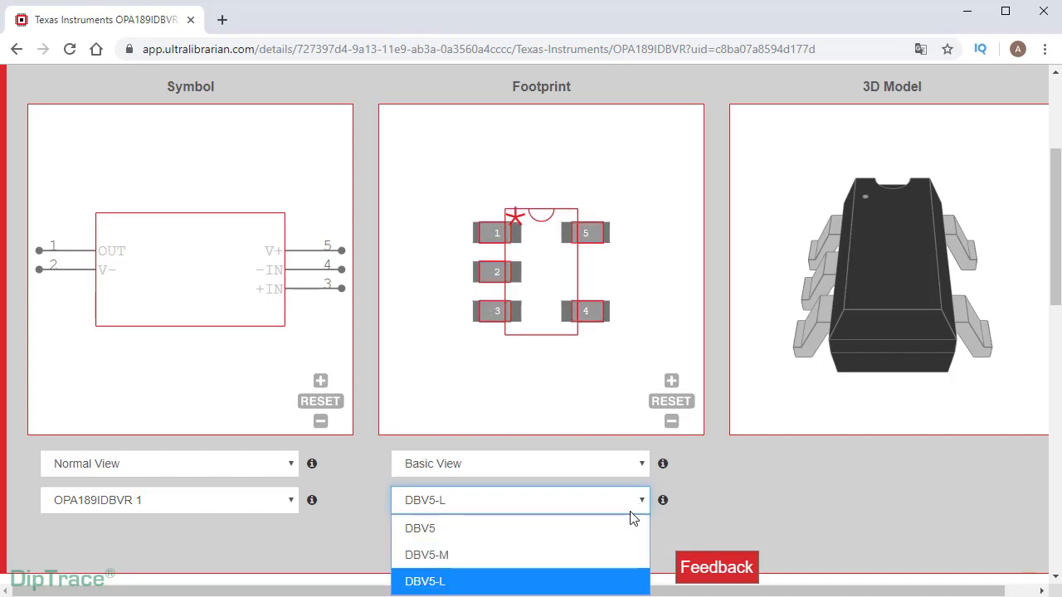
click(627, 526)
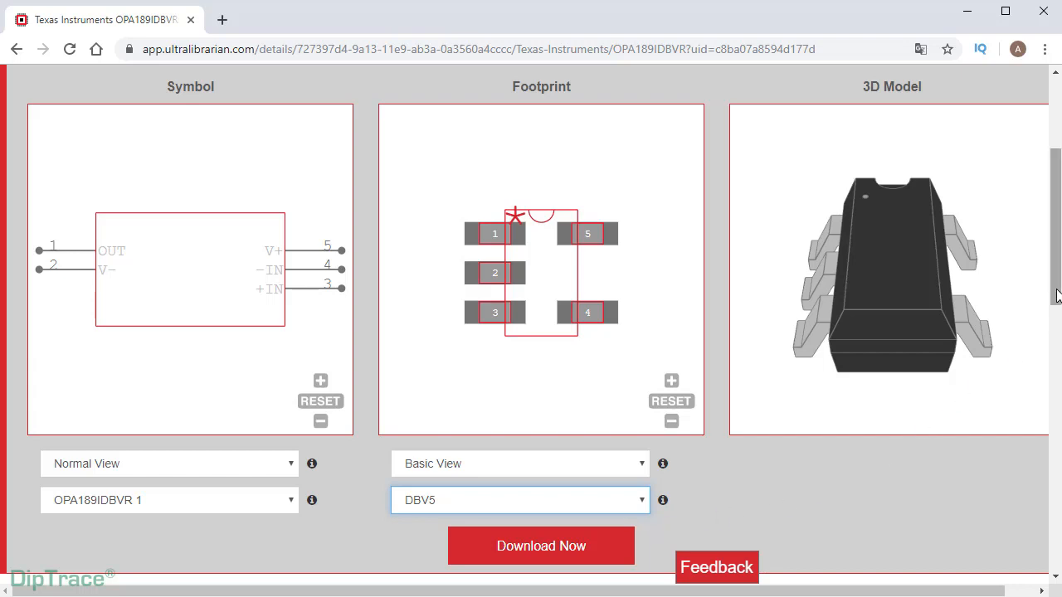
scroll(1028, 348, down, 3)
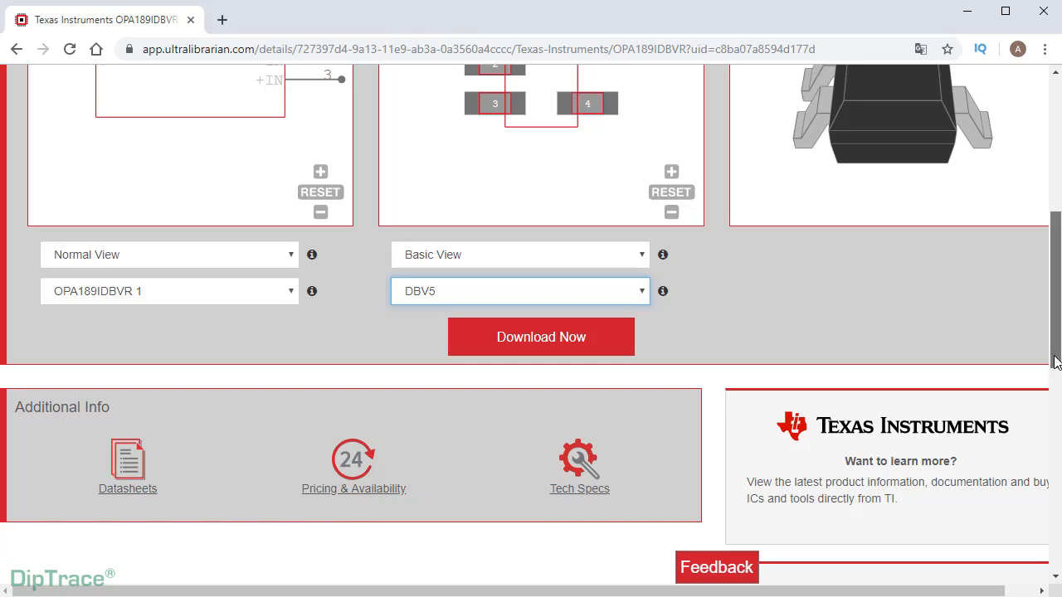
drag(1055, 360, 1054, 302)
- Begin the OPA189IDBVR download and tick STEP under 3D CAD Model
click(549, 532)
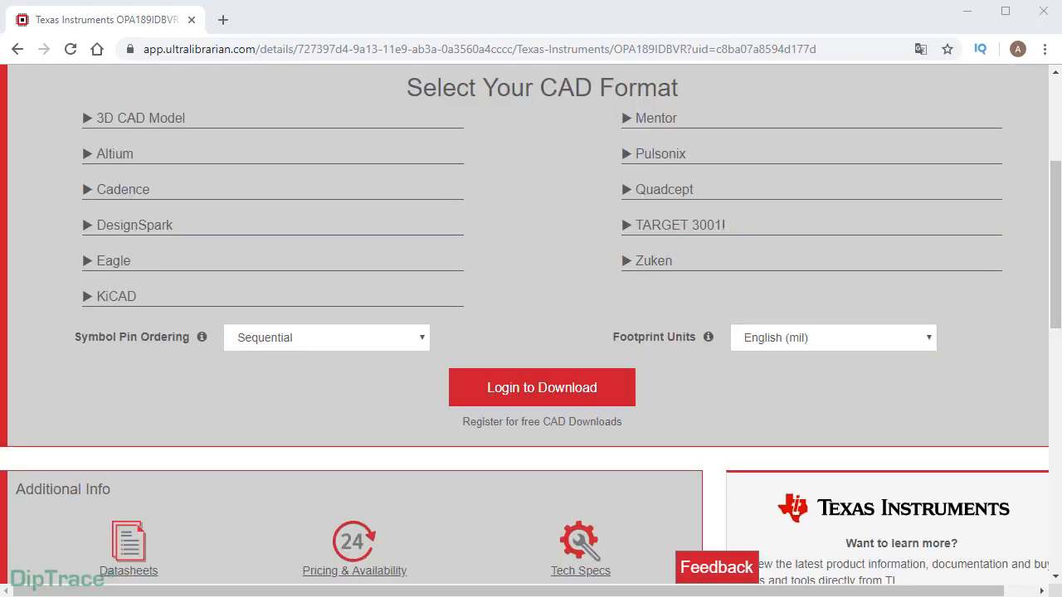
click(86, 119)
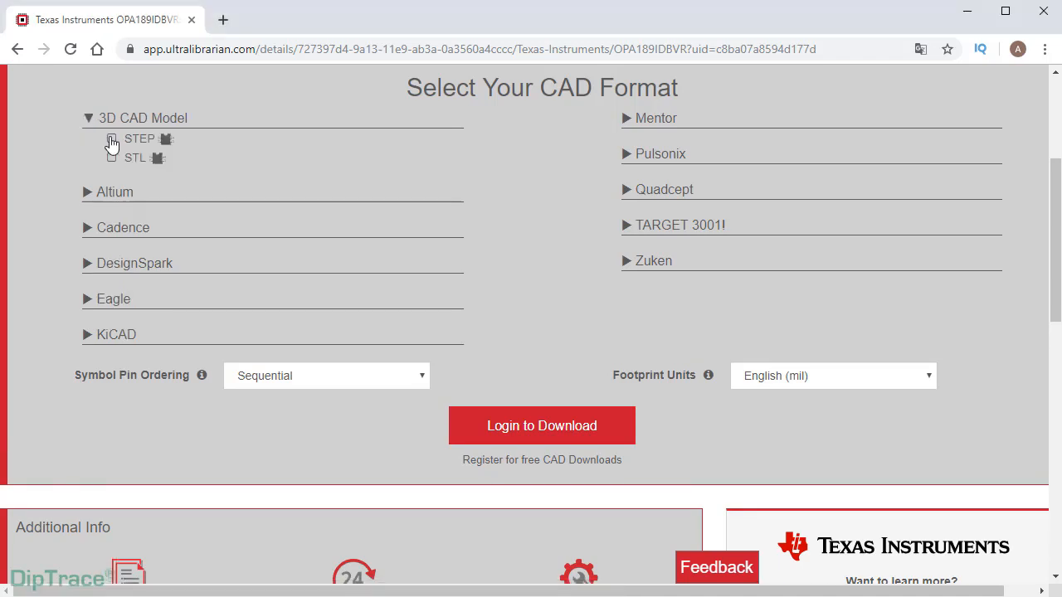
click(112, 141)
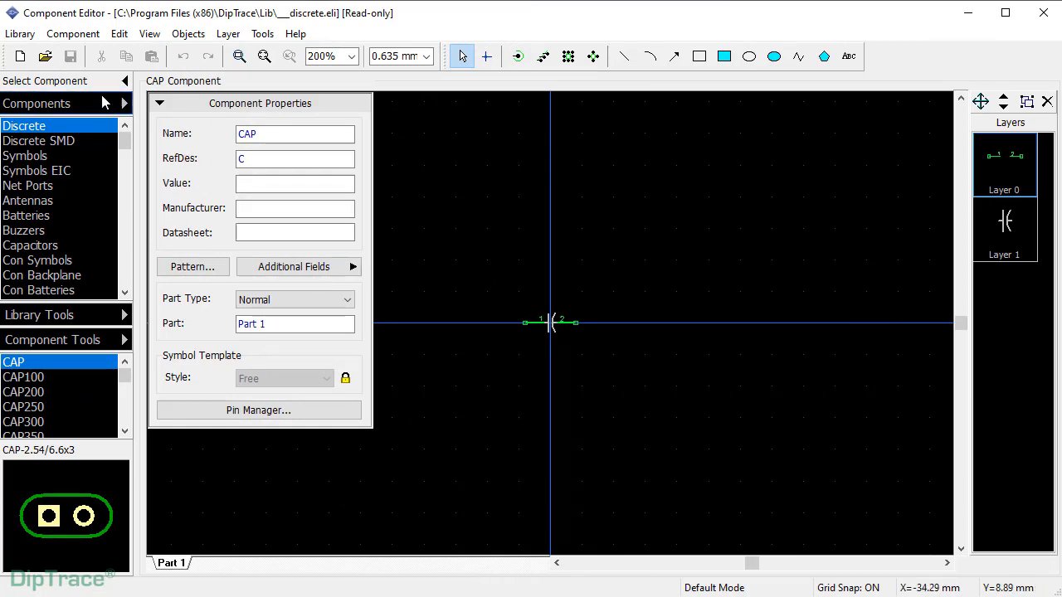
- Show the Library > Import format list in DipTrace's Component Editor
click(20, 34)
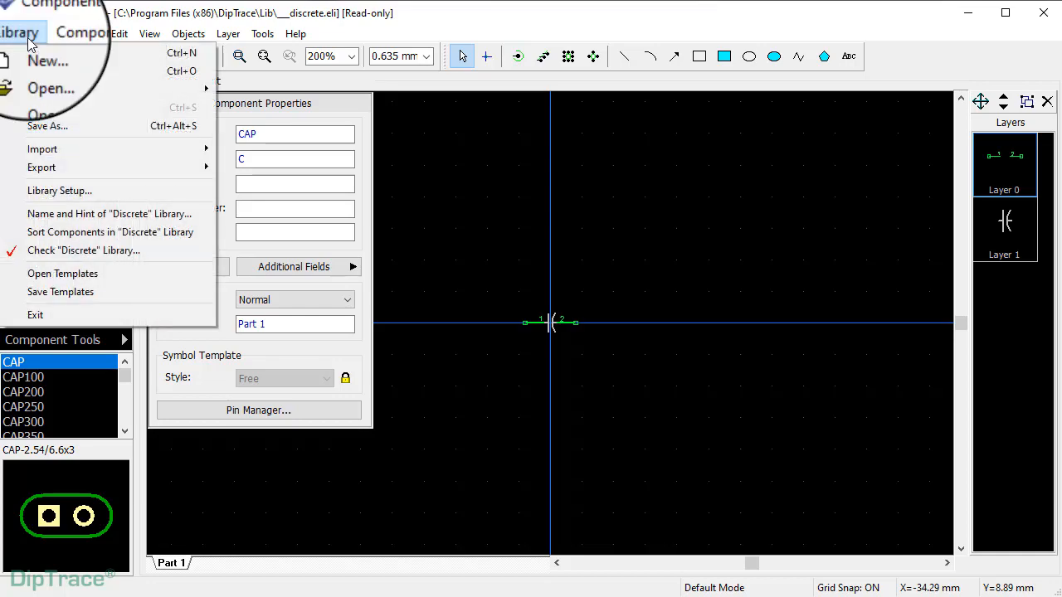
mouse_move(55, 152)
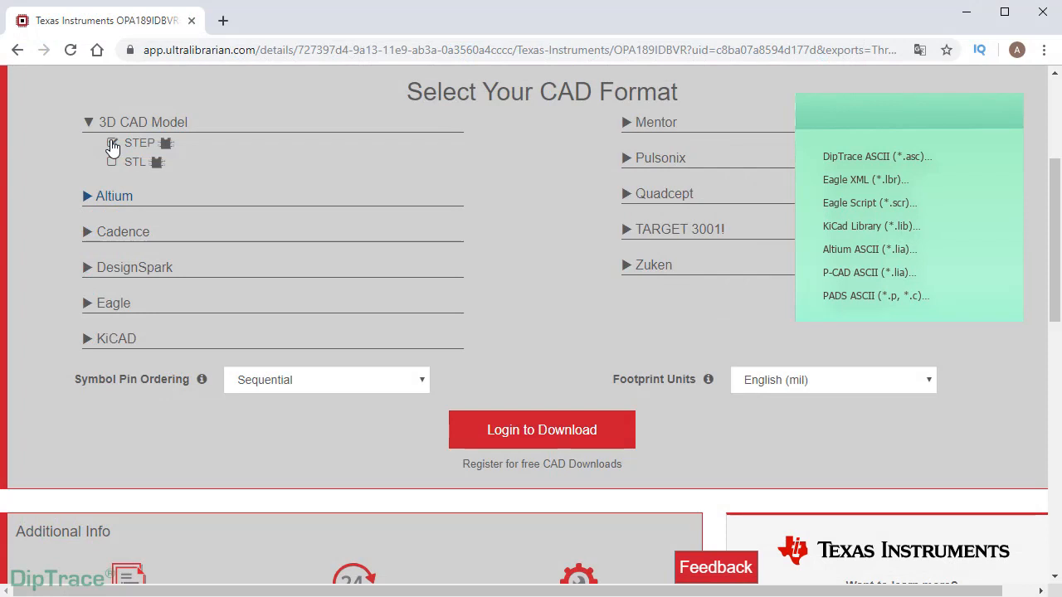
- Add Eagle v6+ to the formats and save ul_OPA189IDBVR.zip into the UL Import folder
click(97, 199)
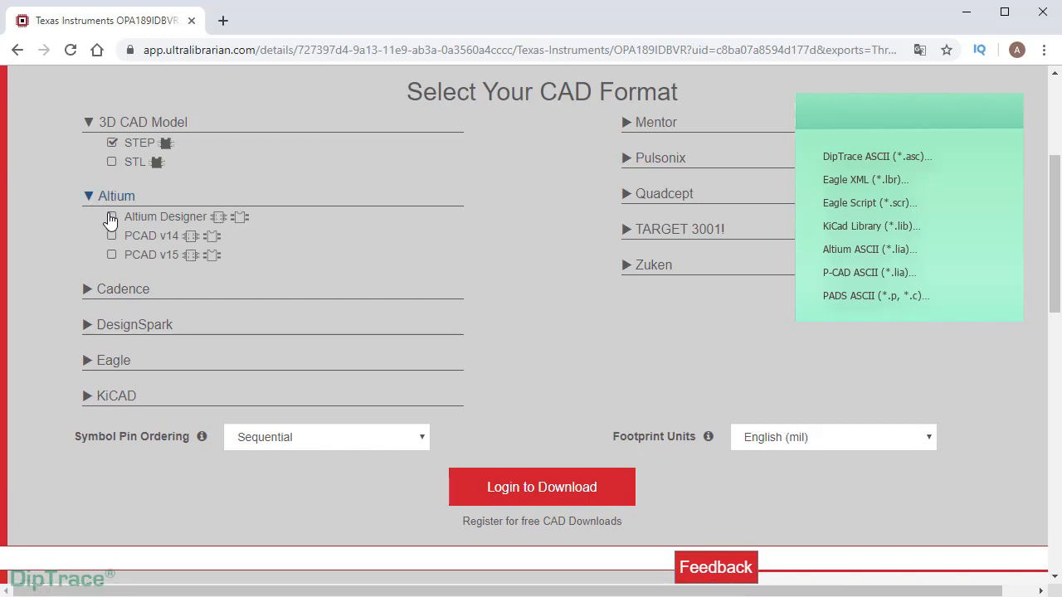
click(111, 218)
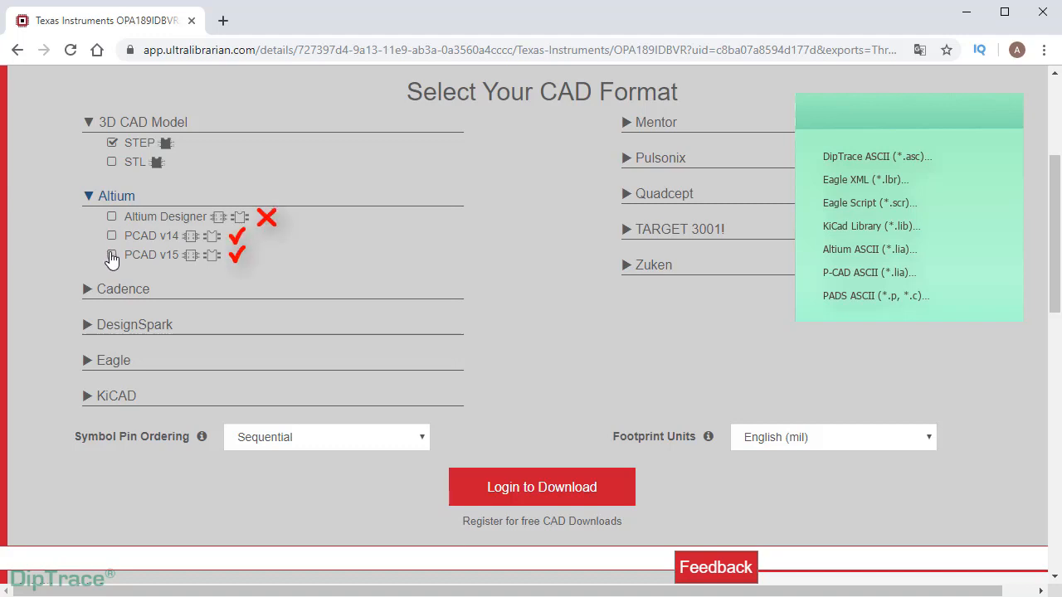
click(95, 361)
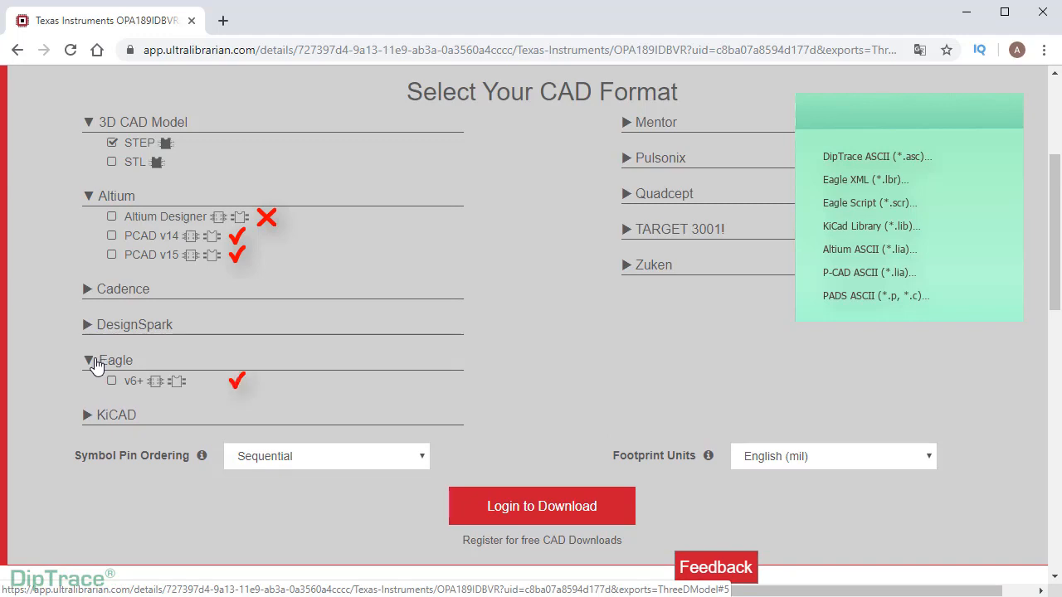
click(93, 415)
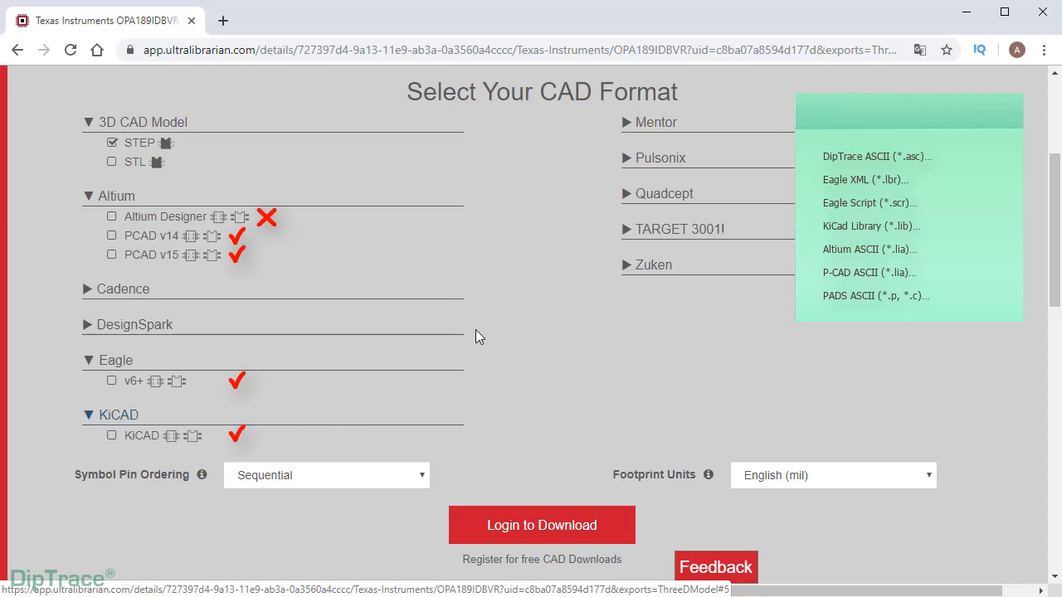
click(627, 122)
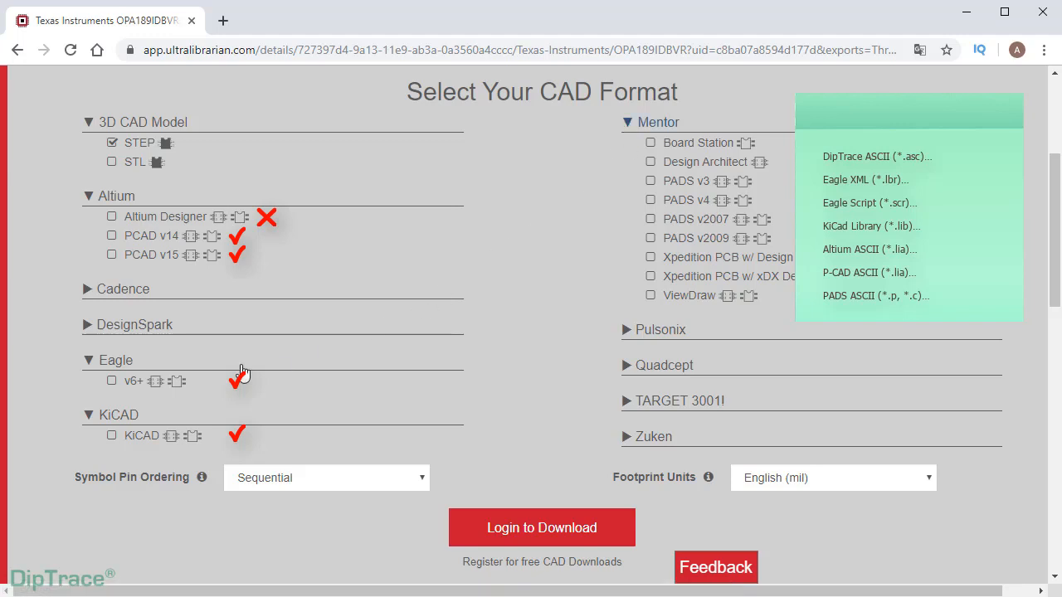
click(112, 382)
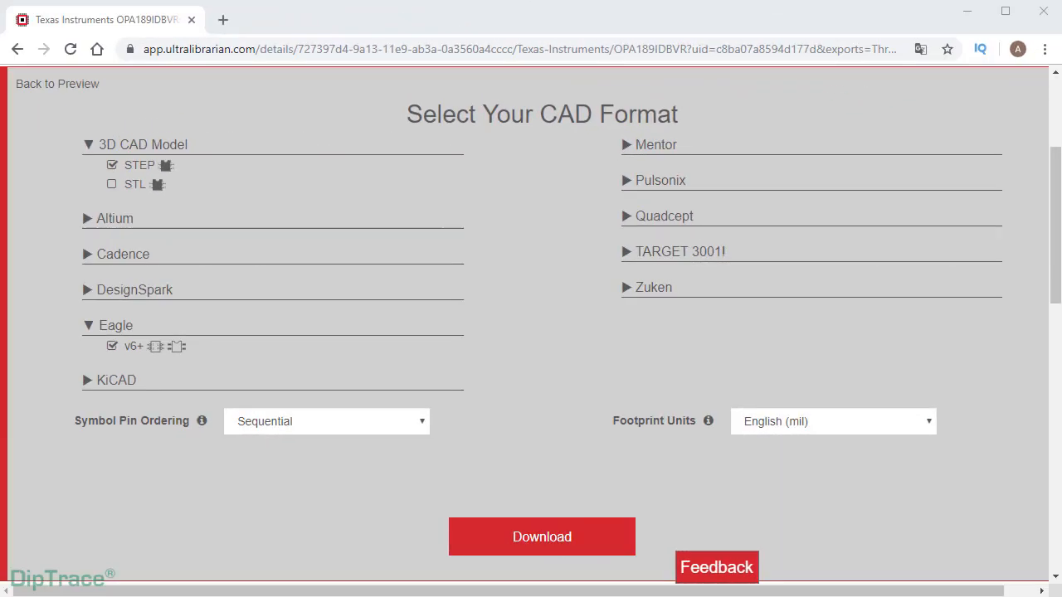
click(540, 545)
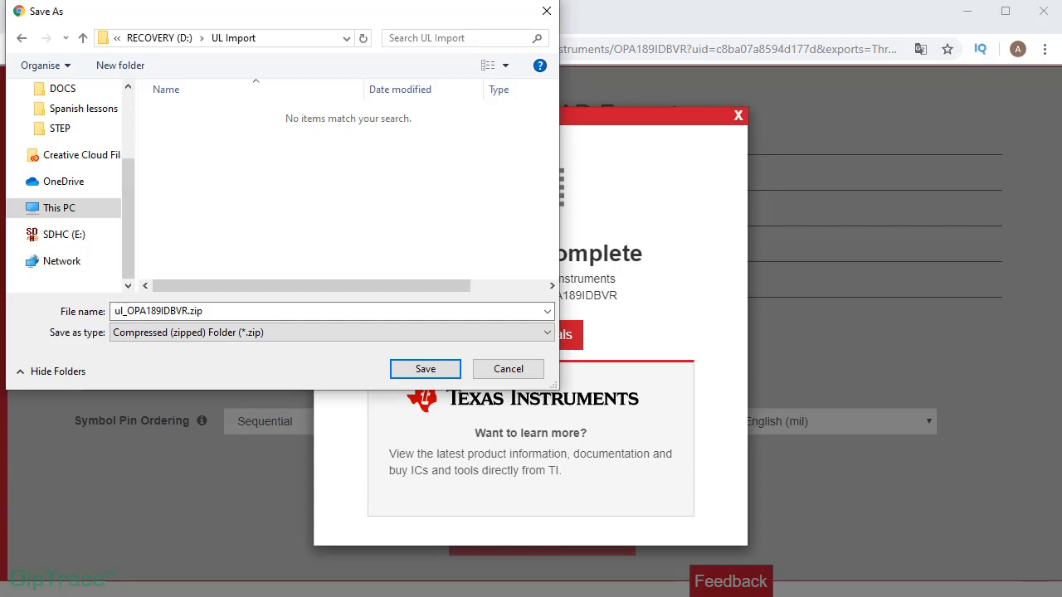
click(423, 370)
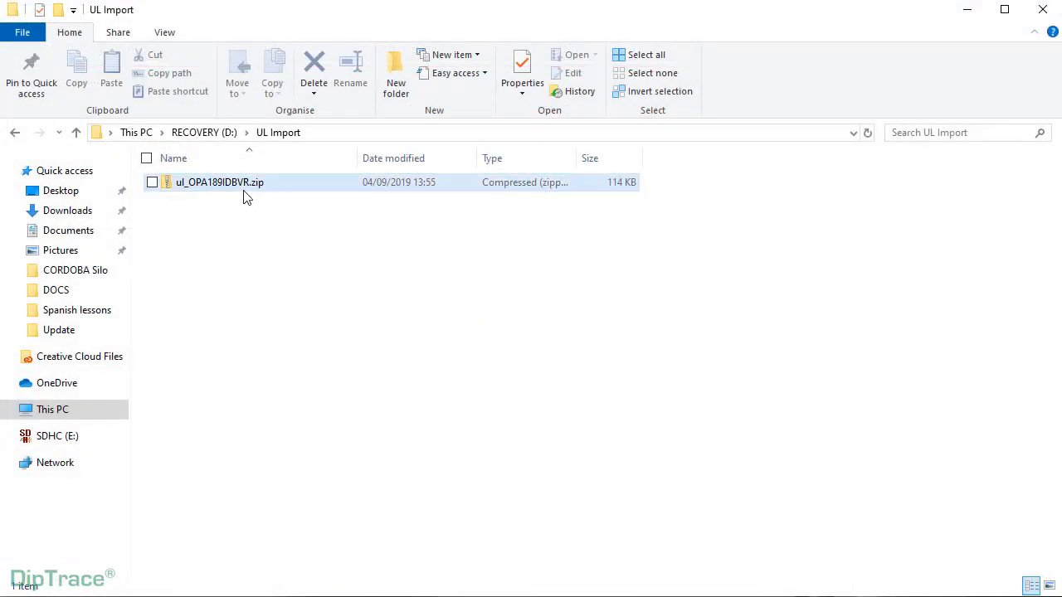
- Extract ul_OPA189IDBVR.zip with 7-Zip and open the extracted folder's Eagle subfolder
right_click(246, 192)
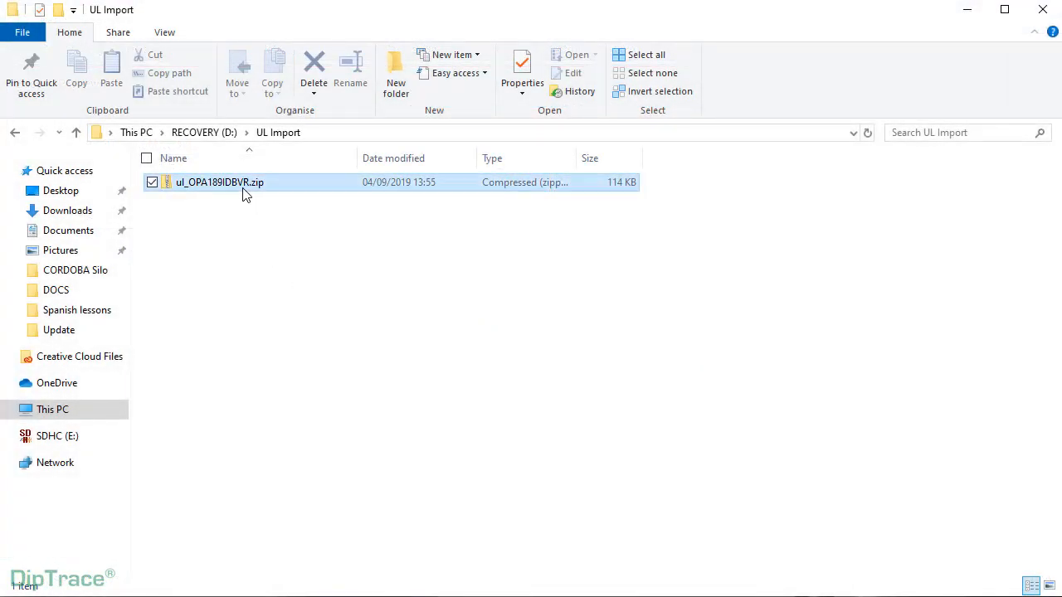
mouse_move(276, 264)
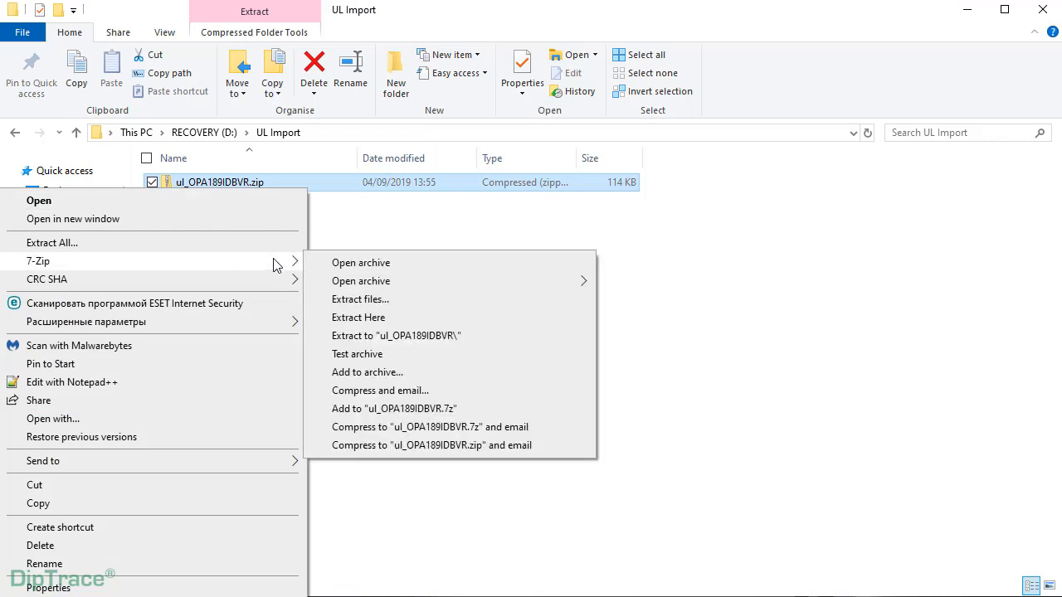
click(382, 300)
click(551, 421)
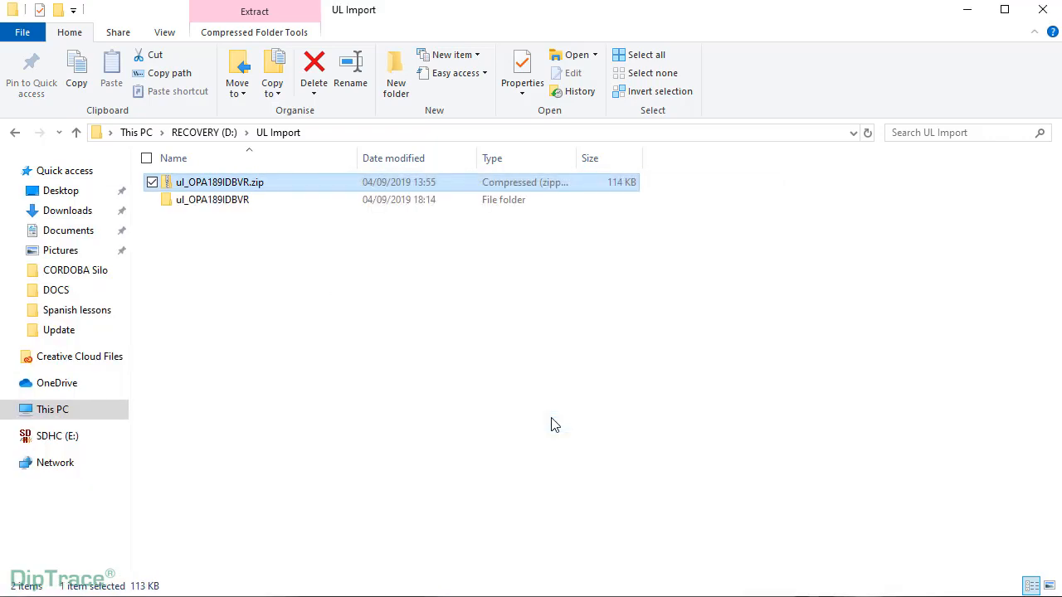
double_click(257, 184)
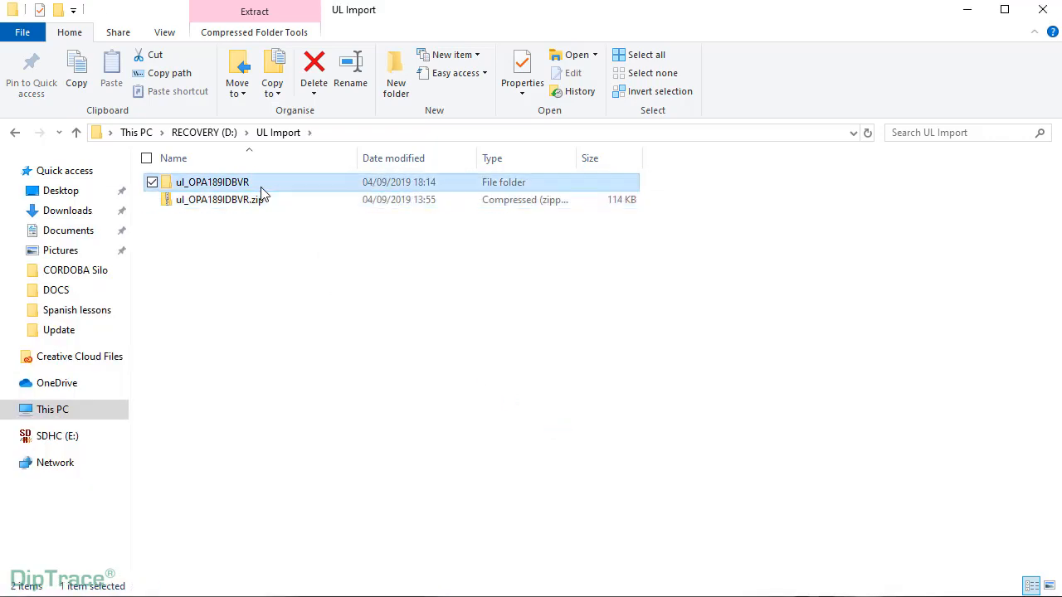
click(249, 200)
double_click(248, 200)
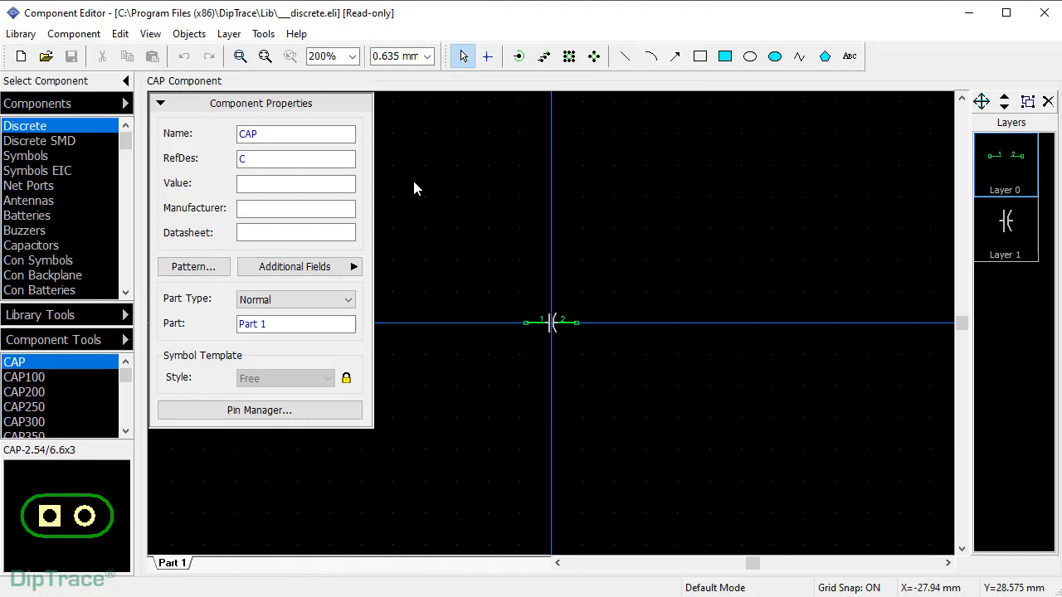
- Add a Library Setup group named 'UL Import' for components and patterns
click(20, 34)
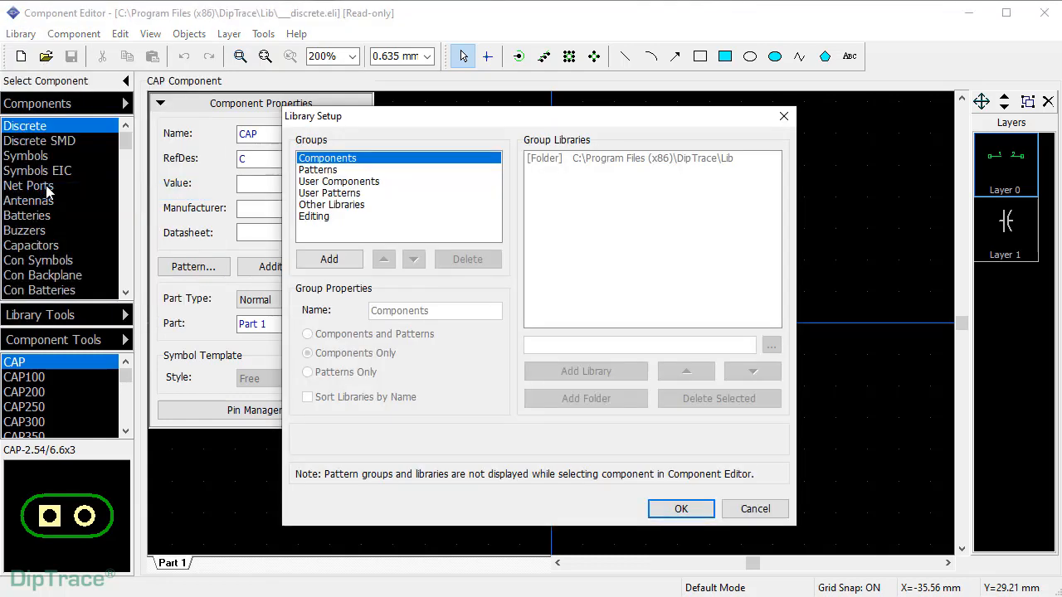
click(329, 260)
click(341, 229)
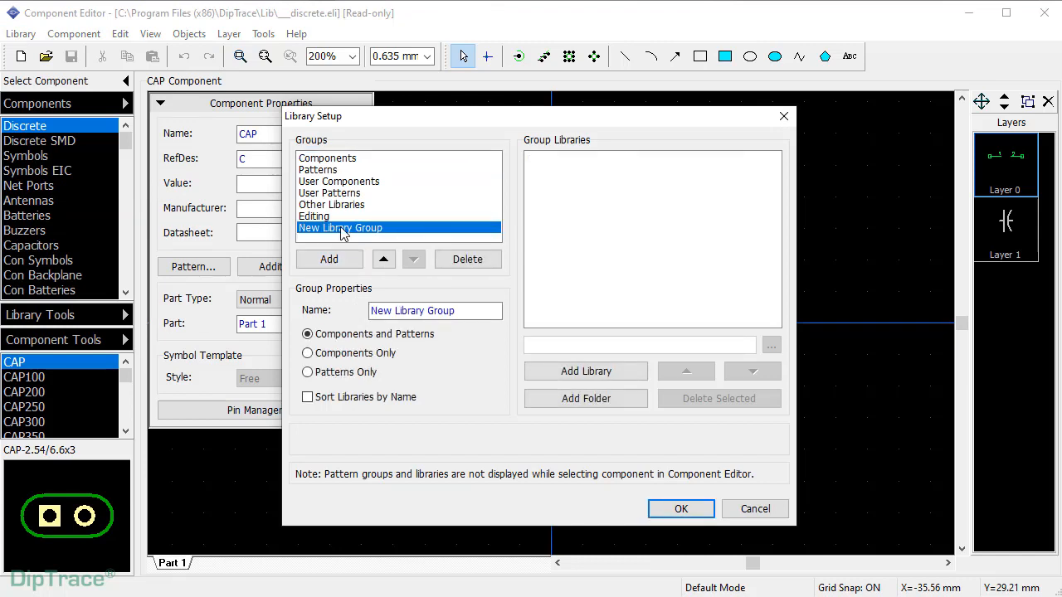
drag(458, 311, 372, 311)
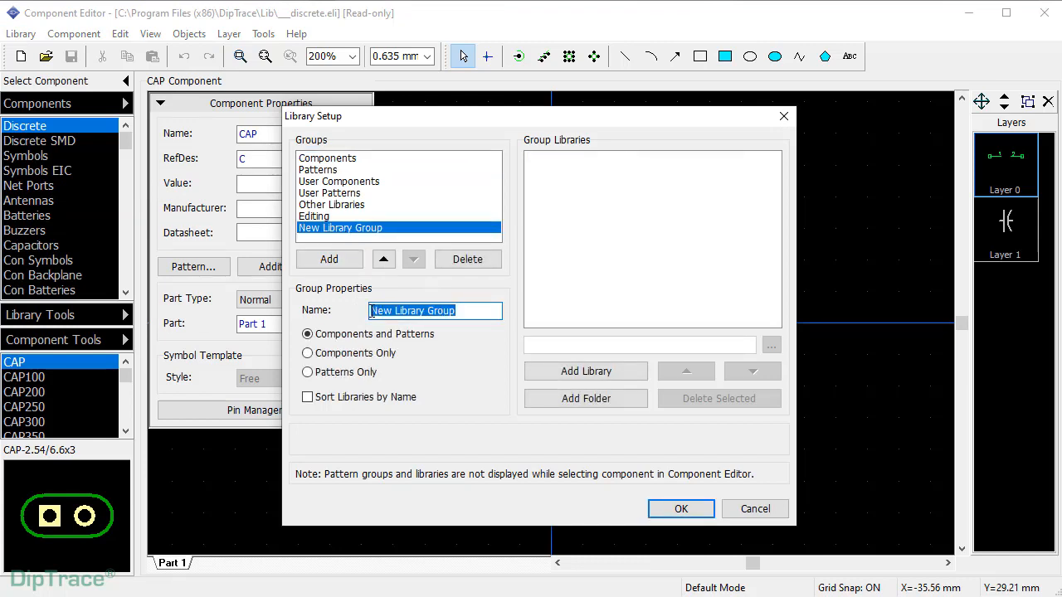
text(UL Import)
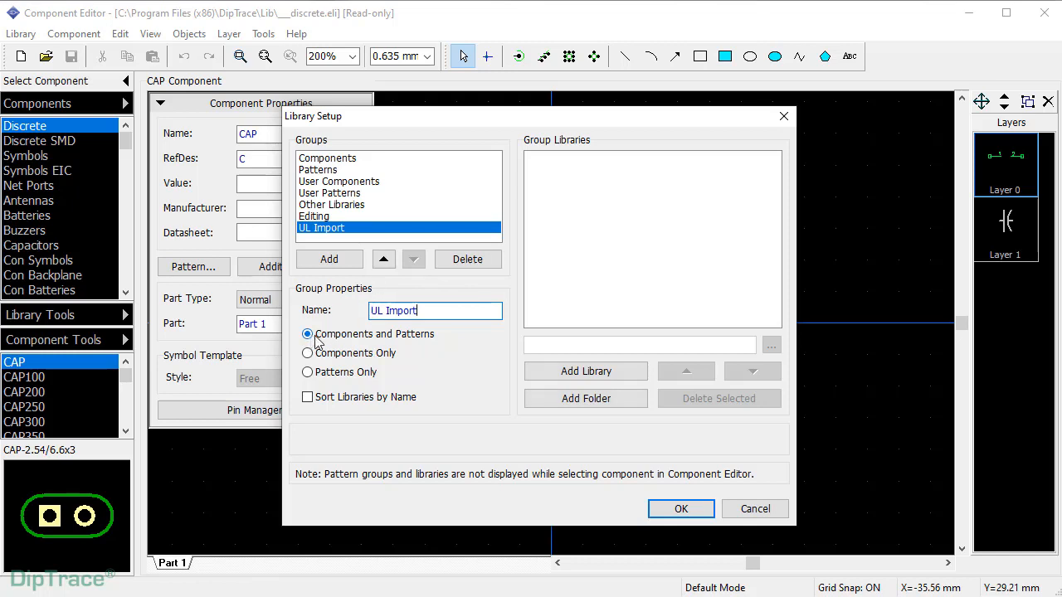
click(680, 508)
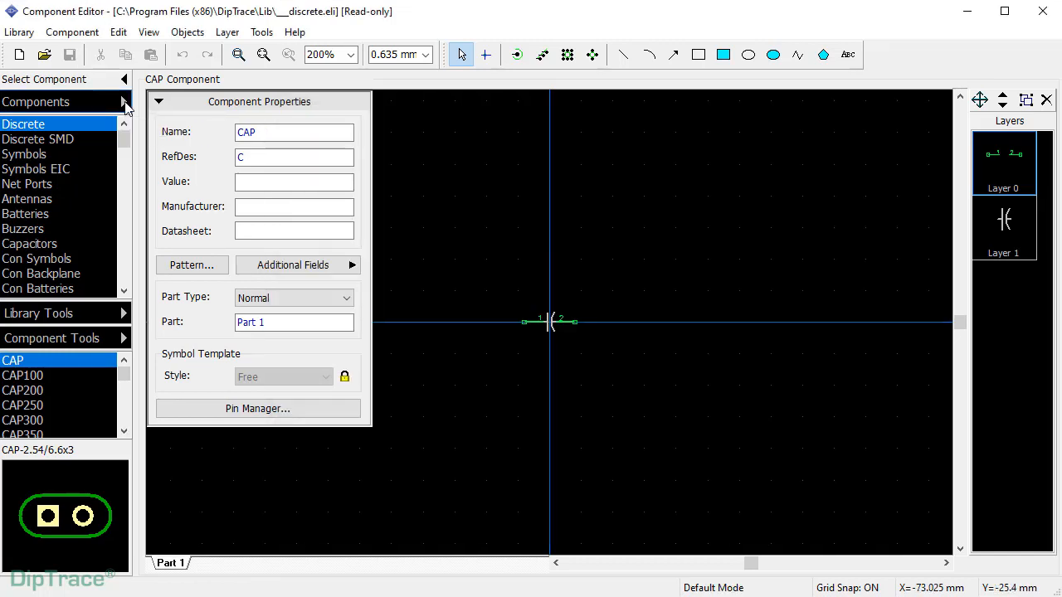
- Show the UL Import component group and choose Library > Import > Eagle Script
click(124, 102)
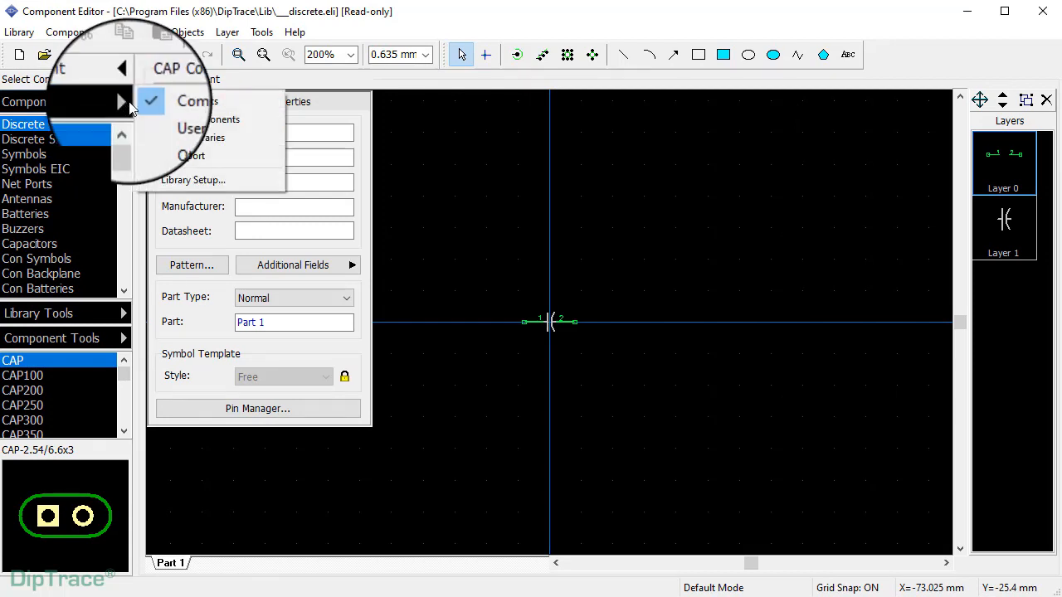
click(161, 156)
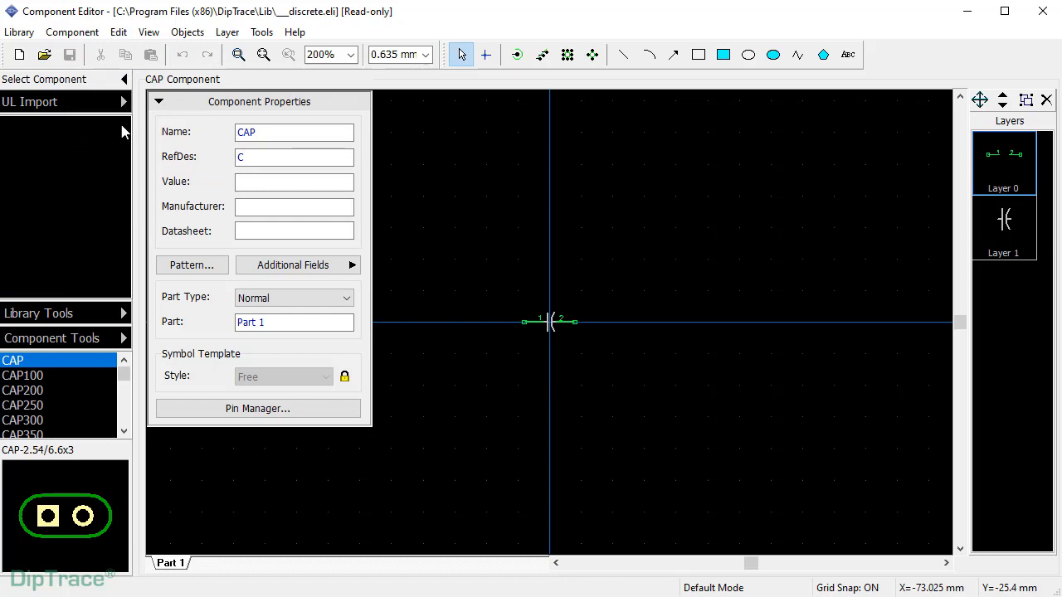
click(23, 31)
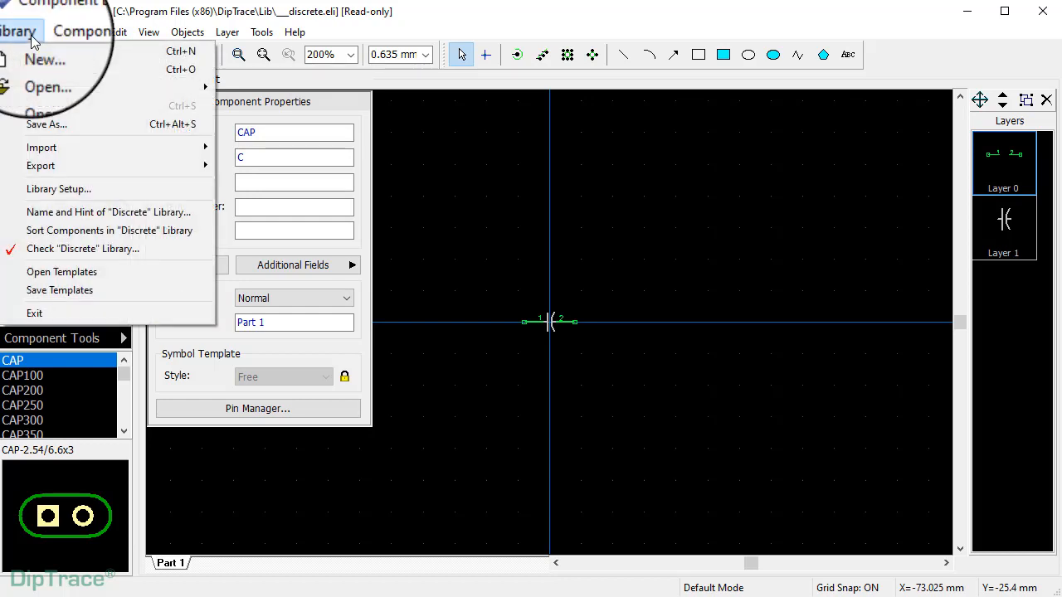
mouse_move(42, 146)
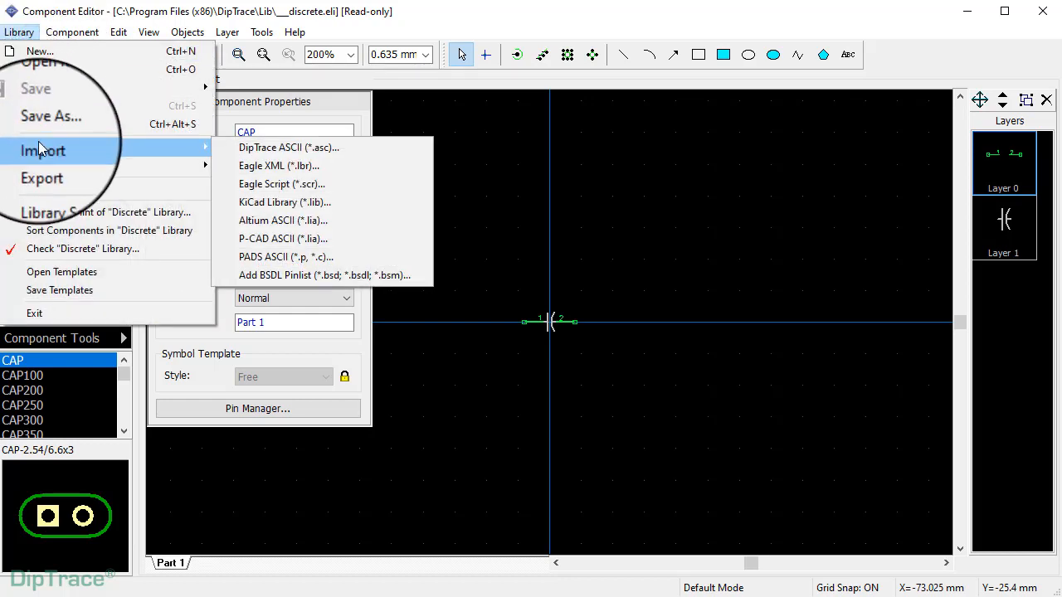
click(273, 183)
- Import the Eagle script from ul_OPA189IDBVR as library OPA189IDBVR in the UL Import group
double_click(488, 211)
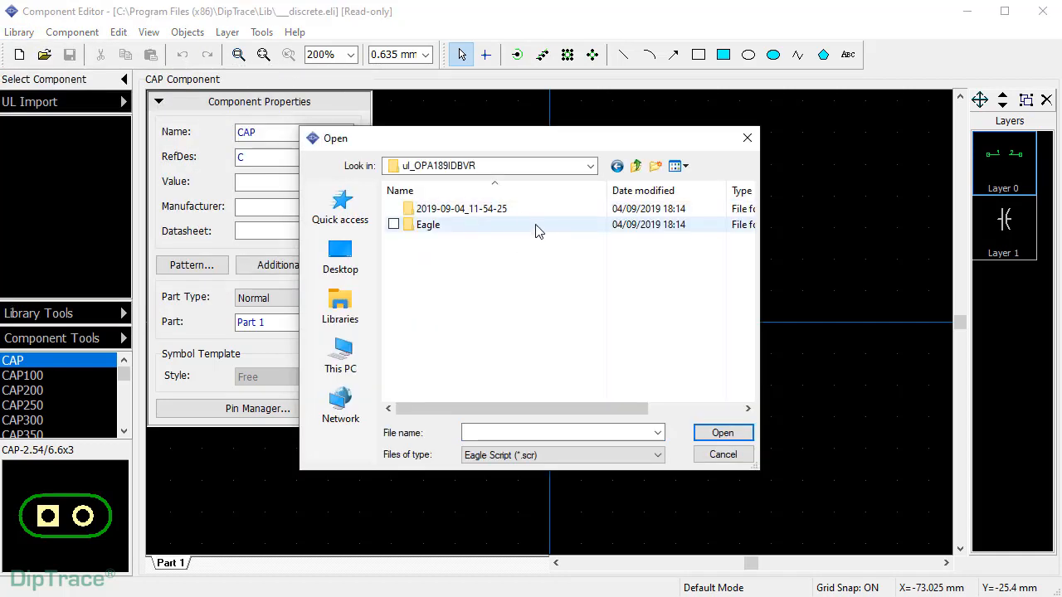
double_click(476, 224)
click(478, 212)
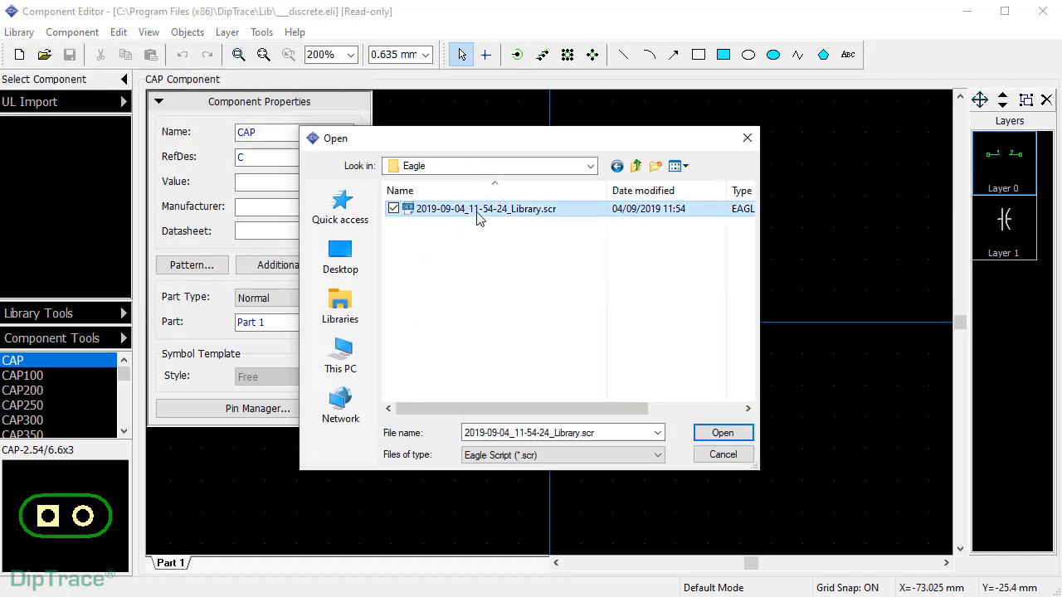
click(722, 433)
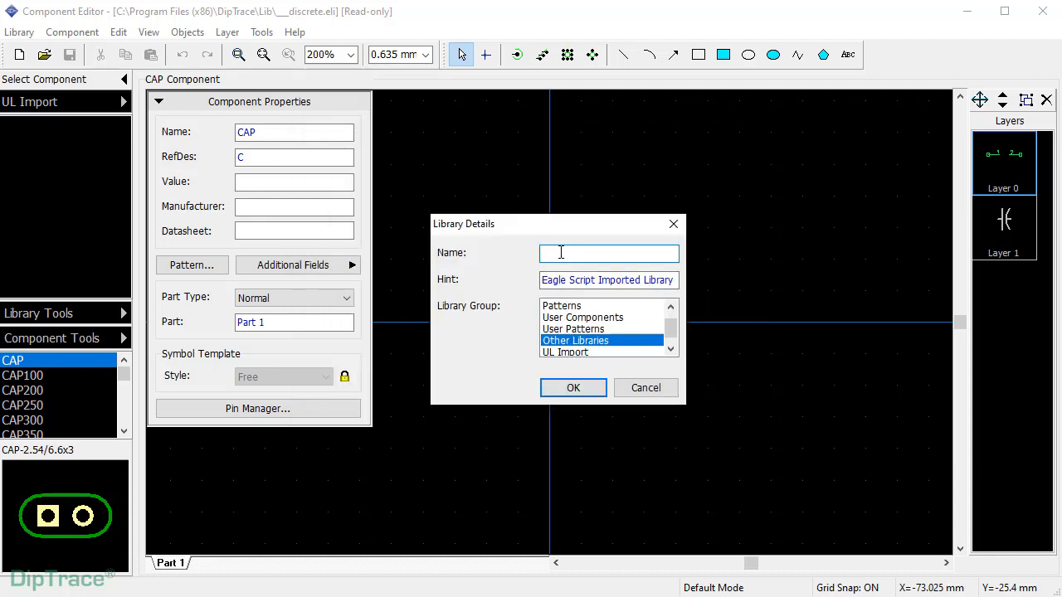
text(OPA189IDBVR)
scroll(665, 326, down, 1)
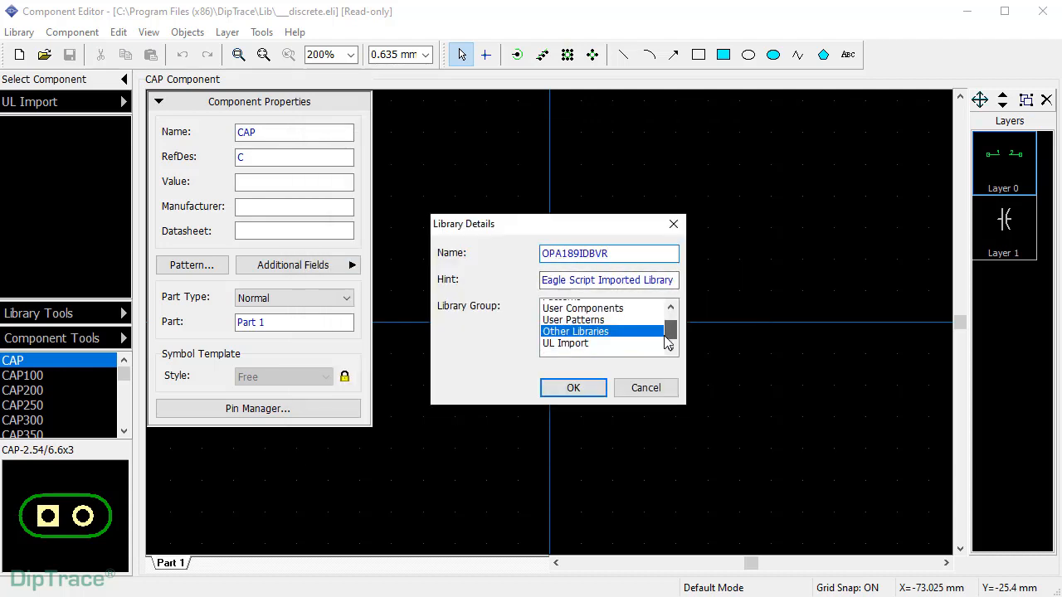
click(572, 340)
click(572, 387)
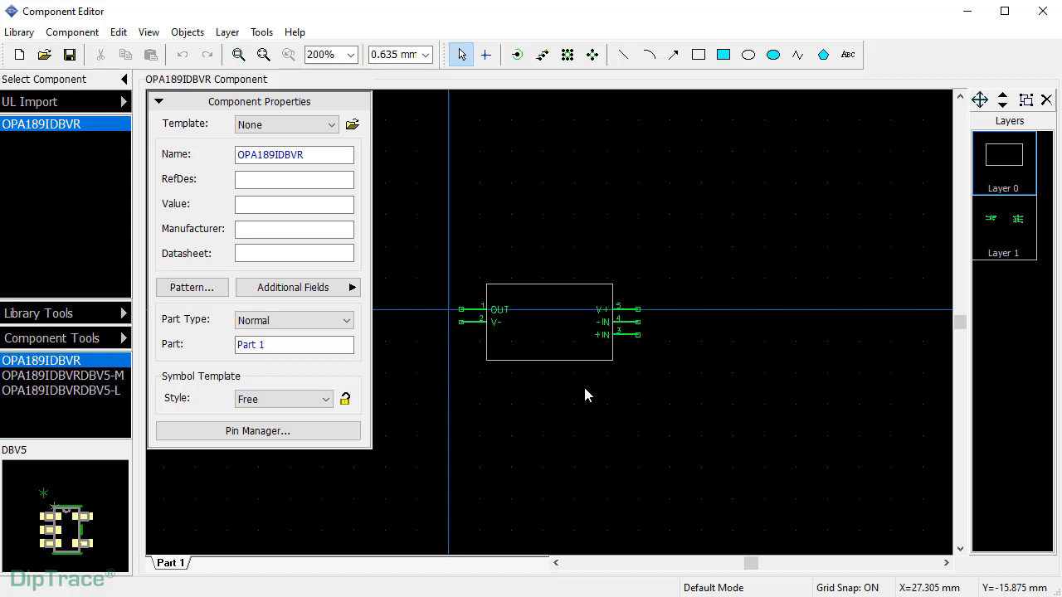
- Review the DBV5-M and DBV5-L variants, then return to OPA189IDBVR
click(51, 377)
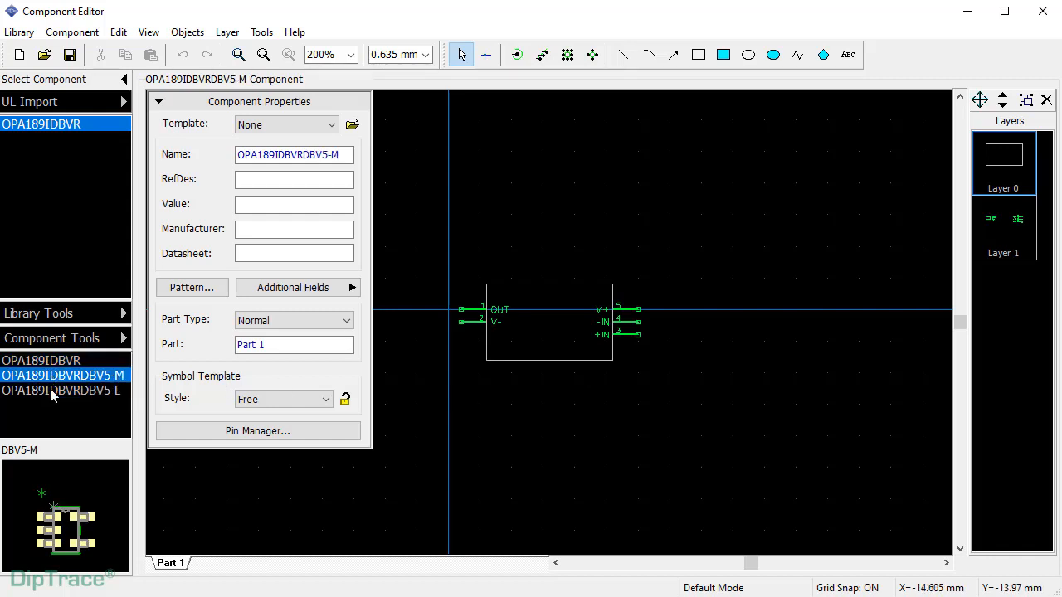
click(52, 392)
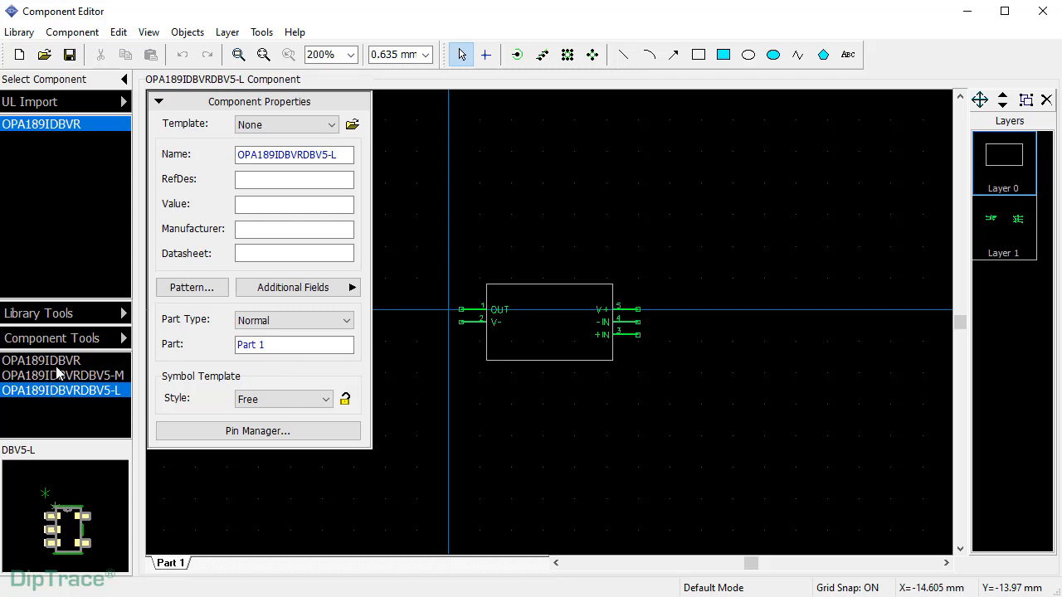
click(56, 362)
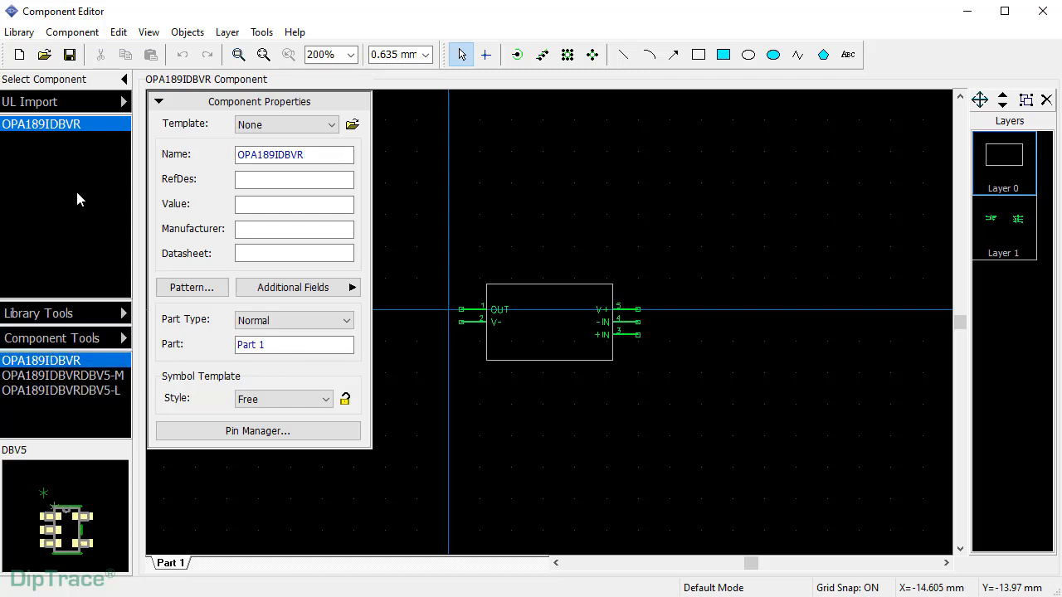
- Save the component library as 'UL Component Lib' in the UL Import folder
click(70, 55)
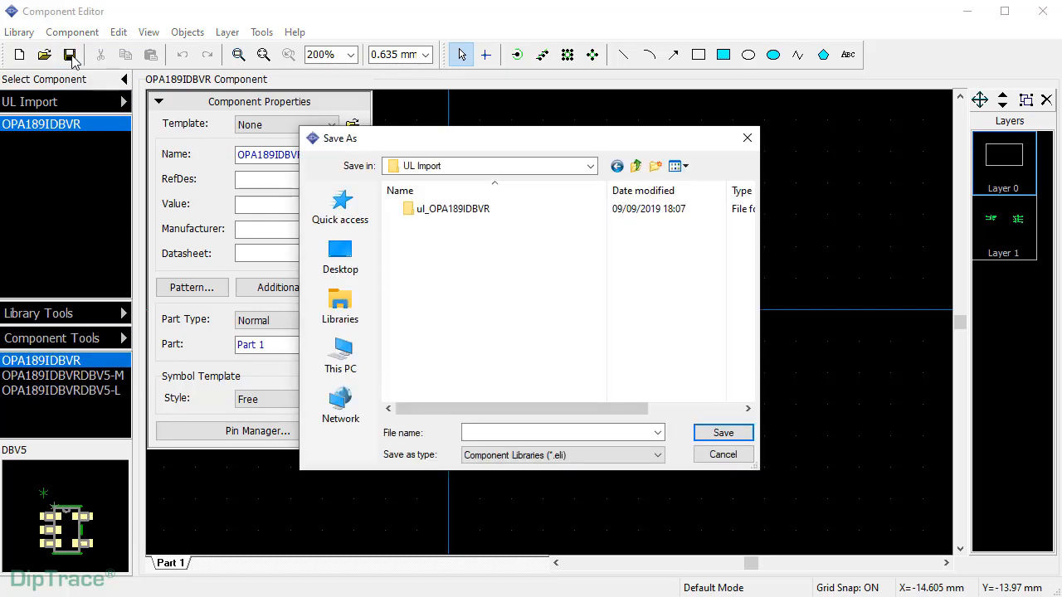
click(469, 433)
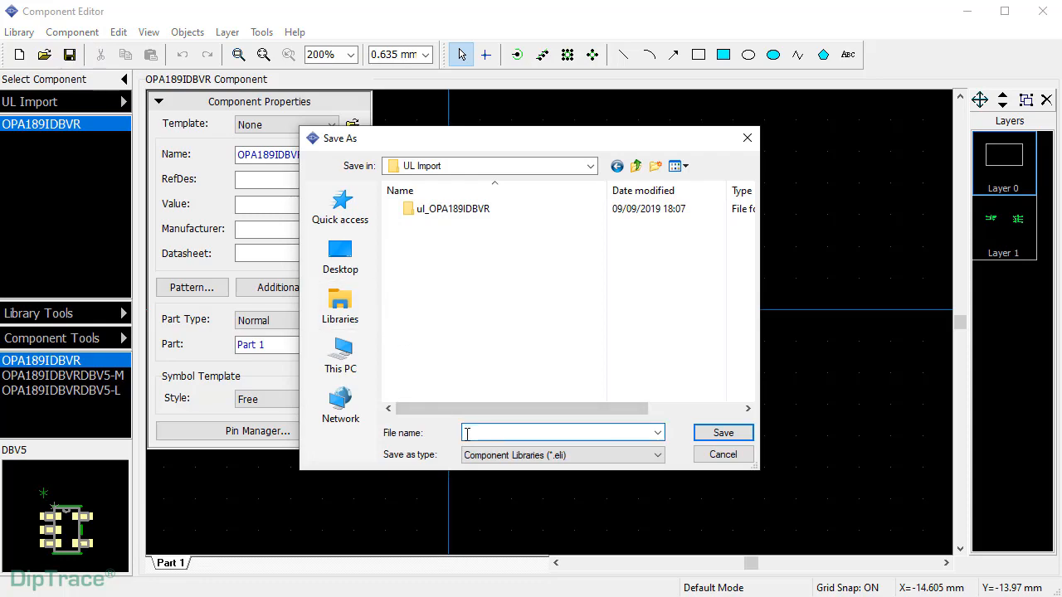
text(UL Component Lib)
key(Return)
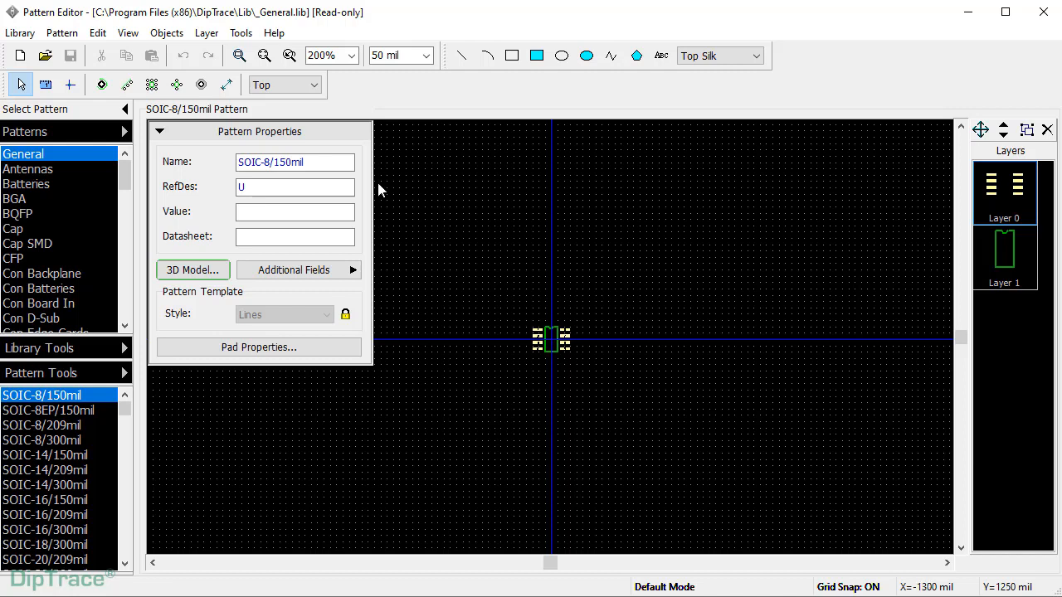
- Switch patterns to the UL Import group and create library 'OPA189IDBVR FP + 3D'
click(124, 135)
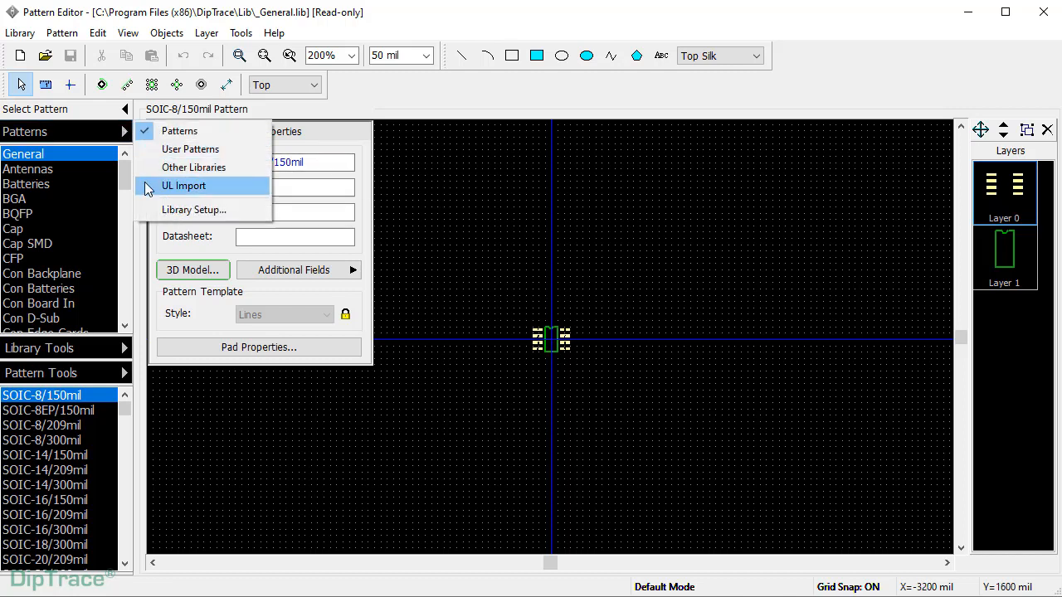
click(184, 186)
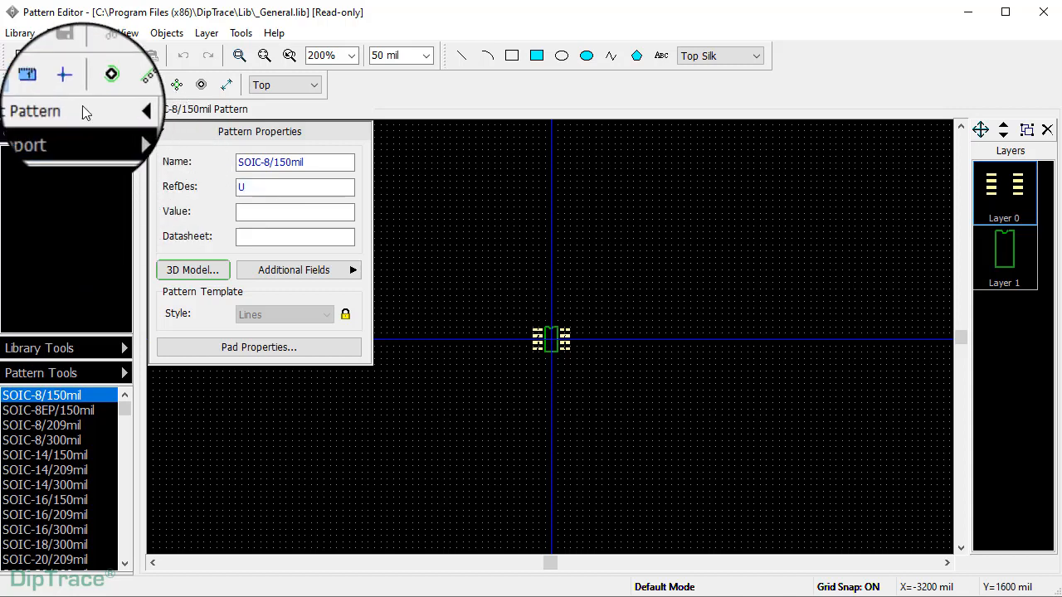
click(21, 60)
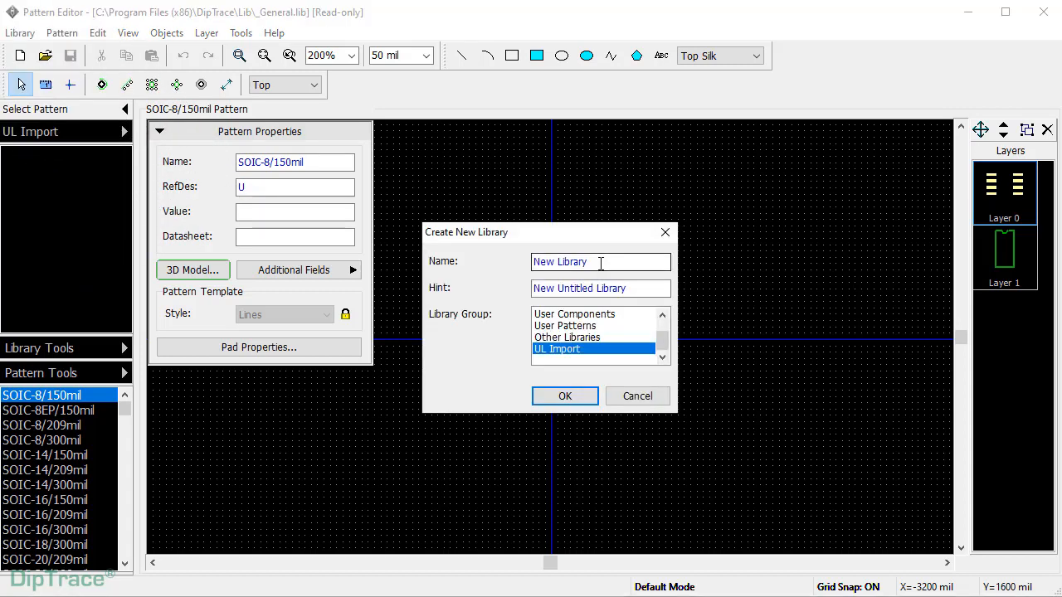
text(OPA189IDBVR FP + 3D)
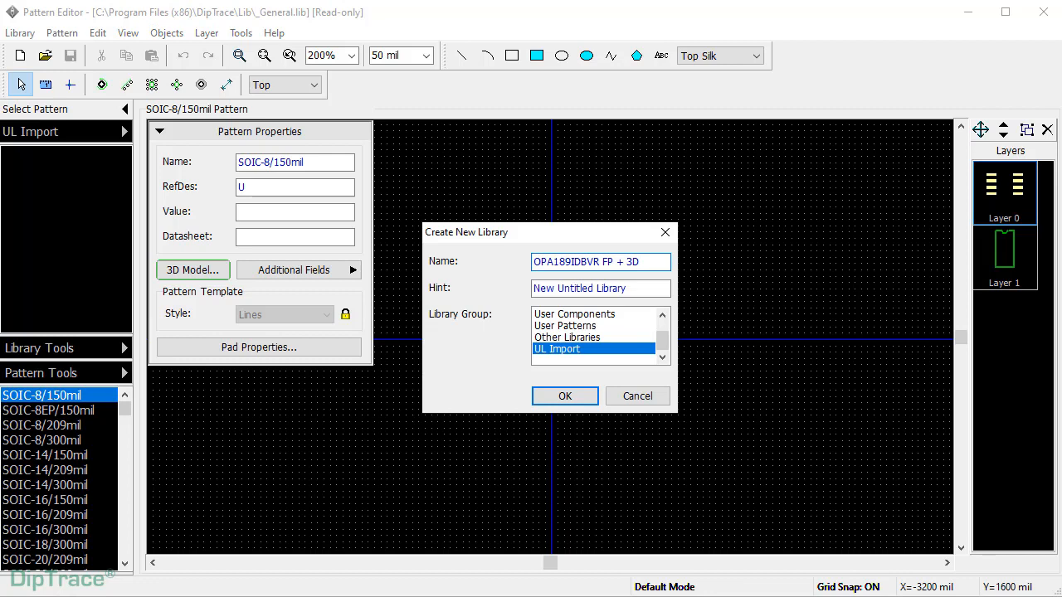
key(Return)
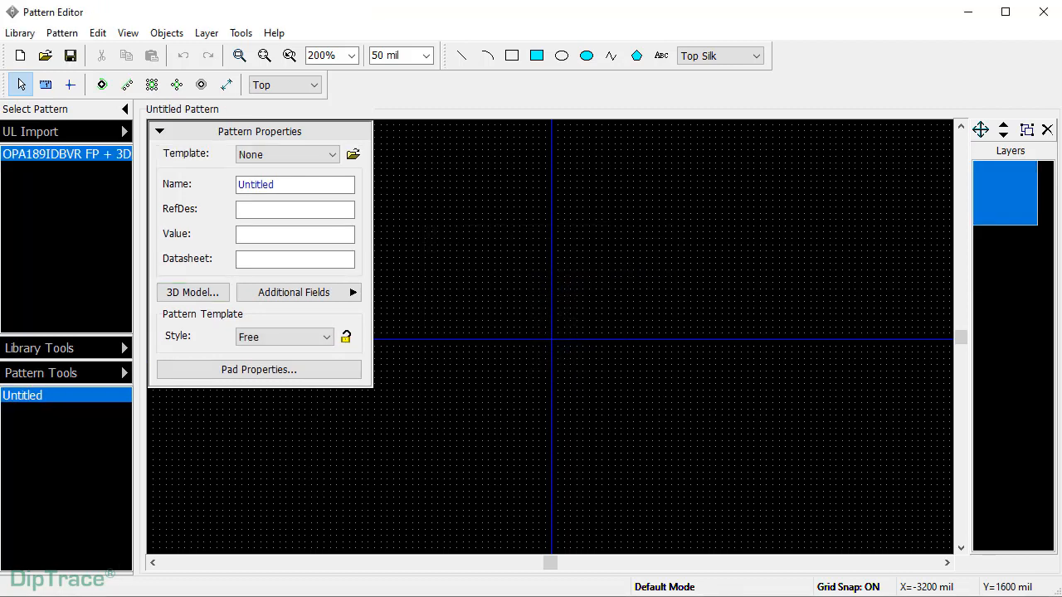
- Insert the DBV5, DBV5-M and DBV5-L footprints from the OPA189IDBVR library
click(60, 34)
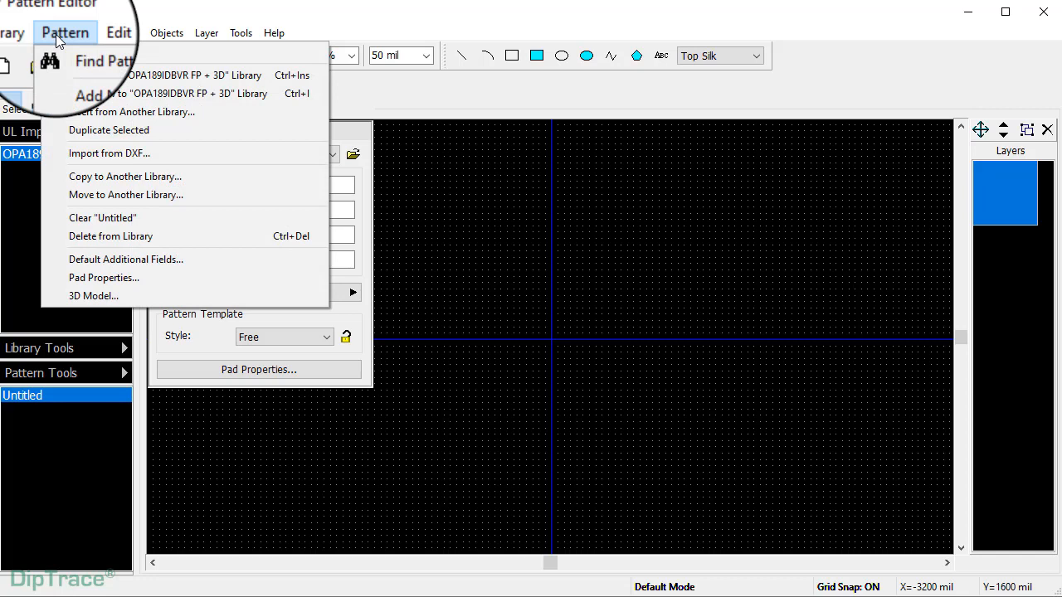
click(76, 109)
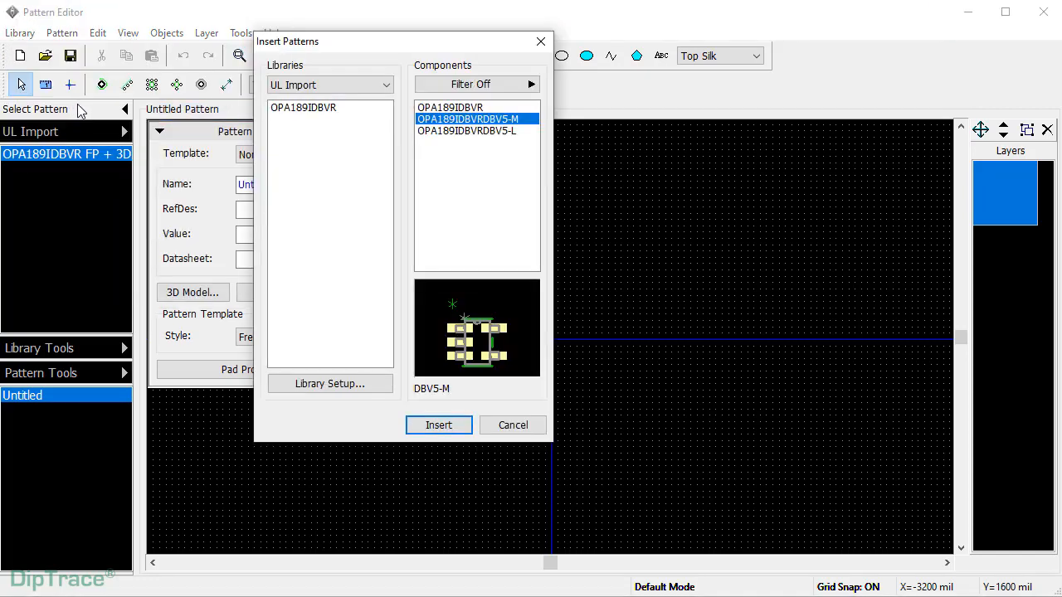
click(311, 114)
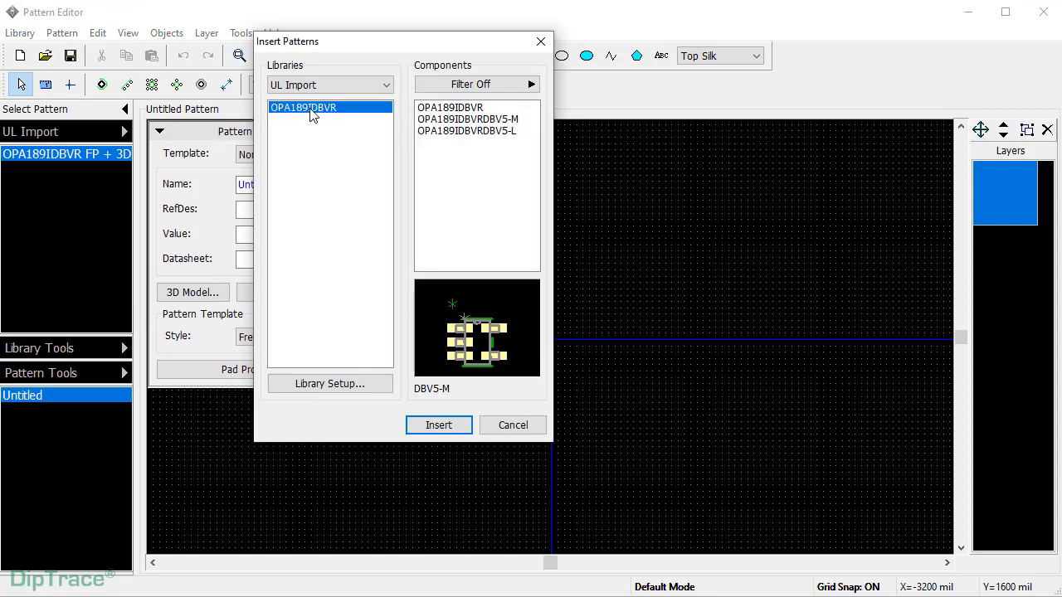
click(452, 107)
shift+click(453, 119)
shift+click(445, 132)
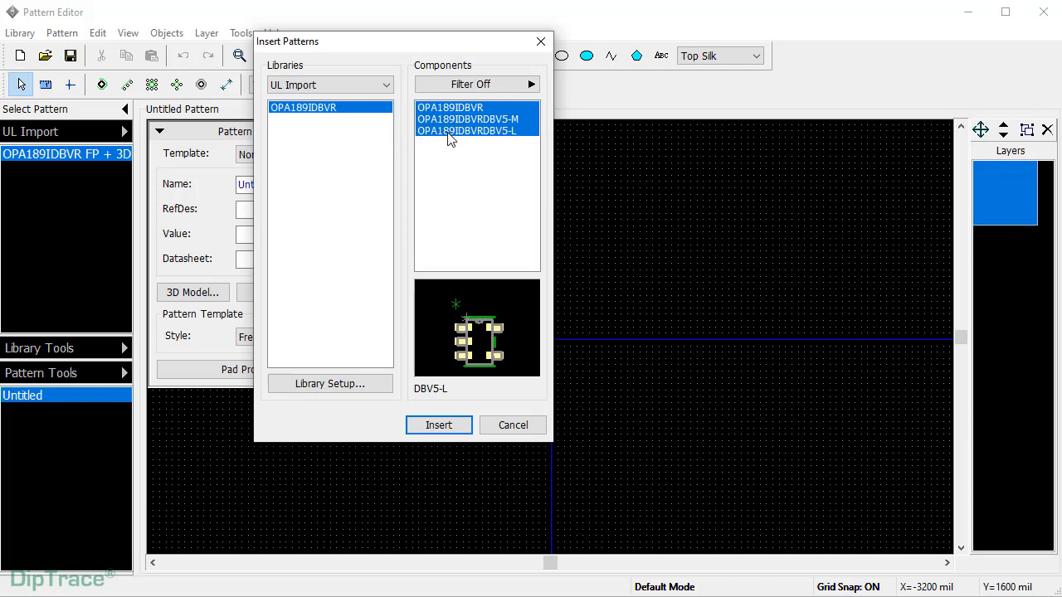
click(439, 425)
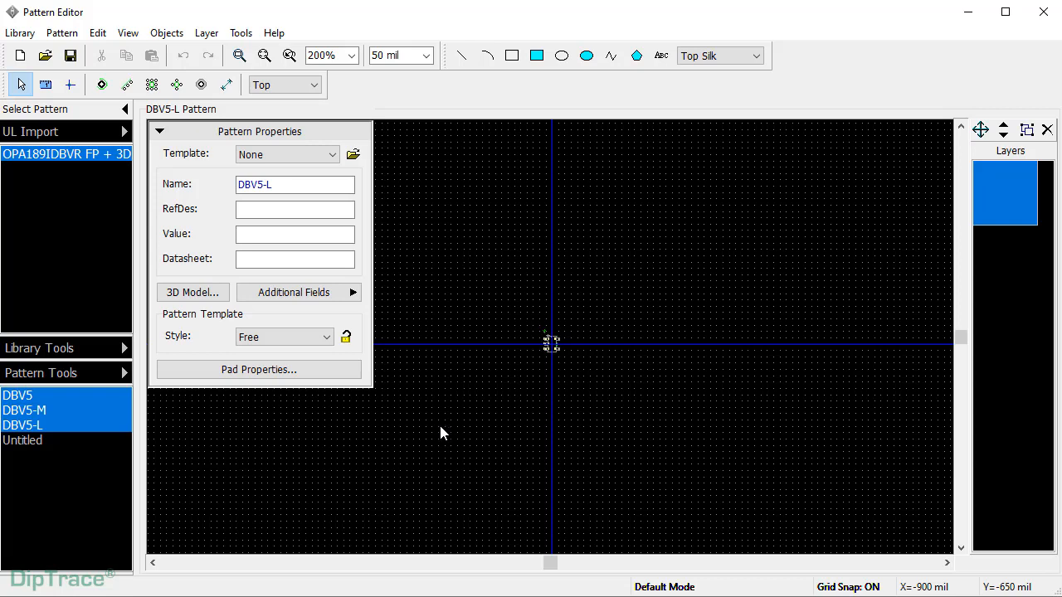
- Select the DBV5 pattern on its own, leaving the view options and properties panel unchanged
click(57, 395)
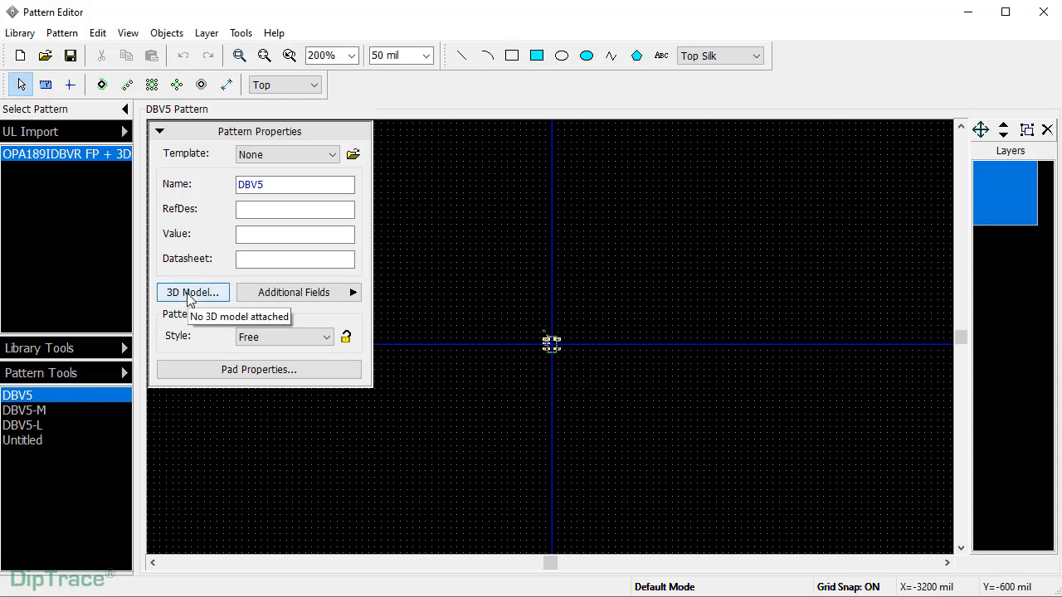
click(127, 33)
mouse_move(157, 52)
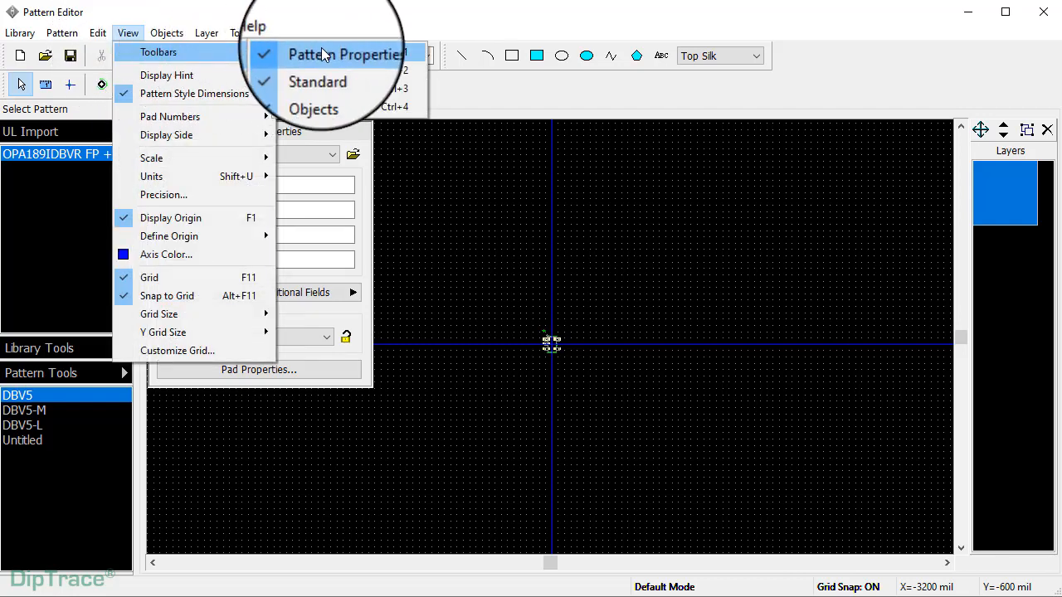
click(340, 136)
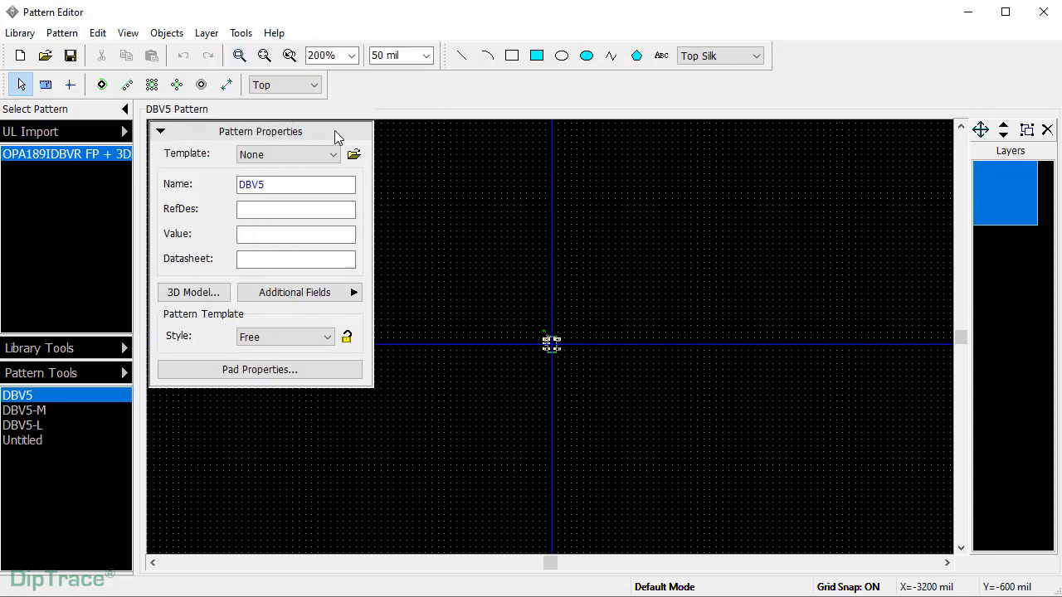
click(161, 132)
click(162, 133)
- Link DBV5.step from ul_OPA189IDBVR's dated STEP folder as DBV5's 3D model
click(194, 291)
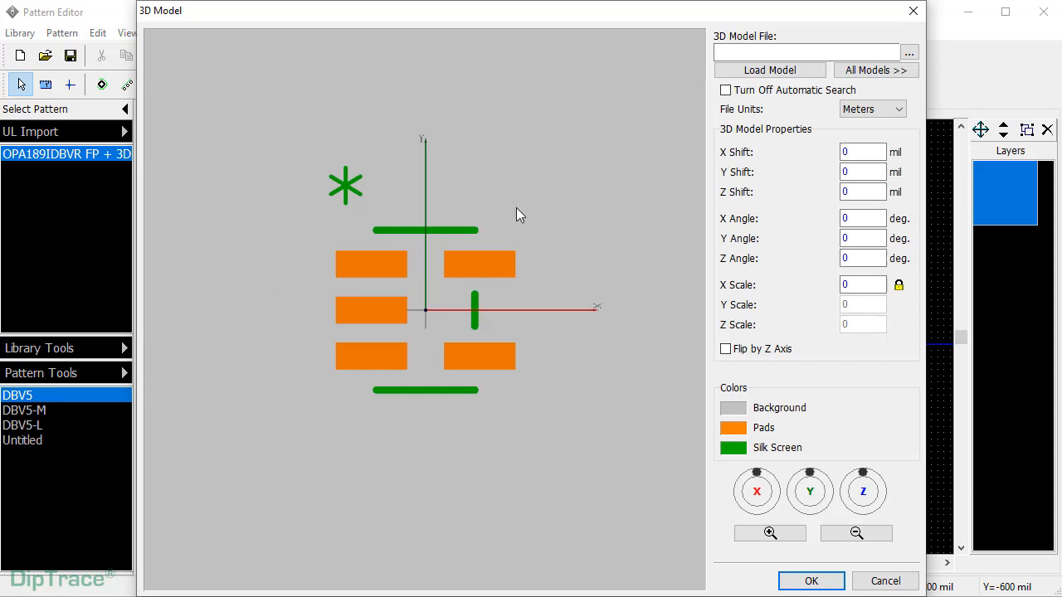
click(909, 52)
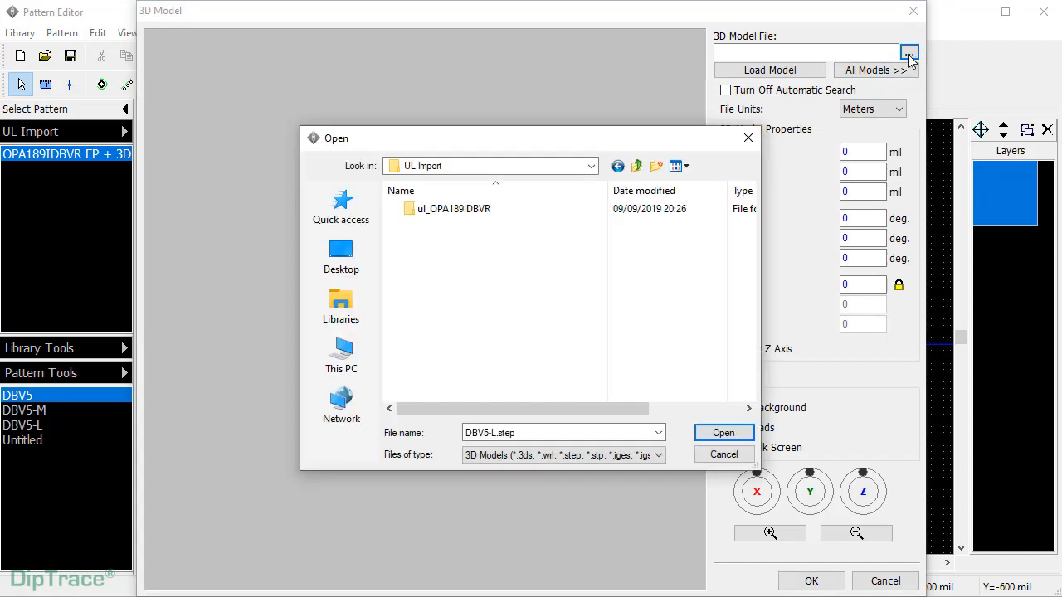
double_click(497, 212)
click(501, 211)
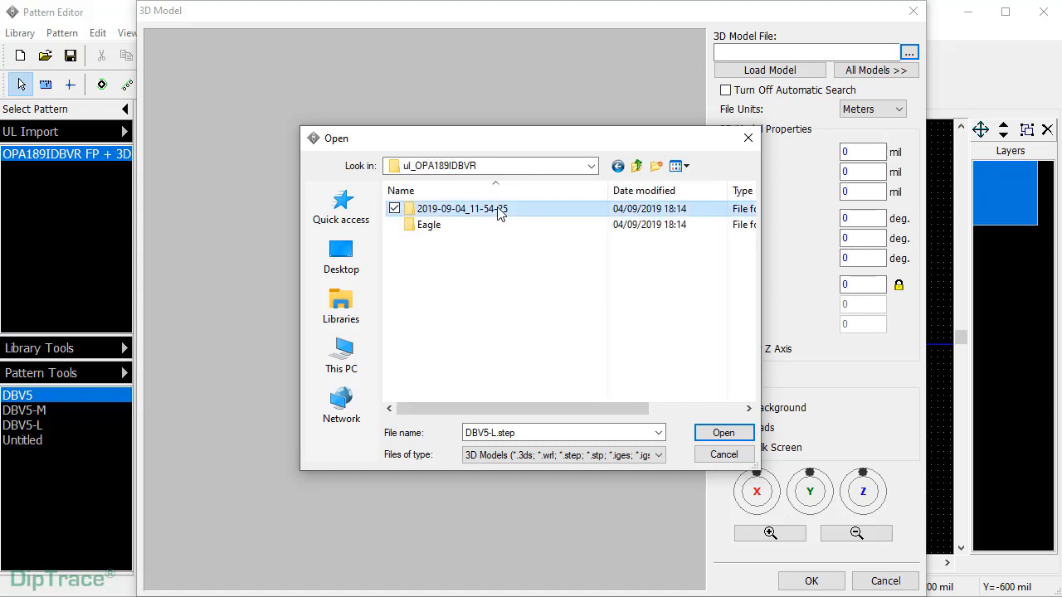
double_click(500, 211)
double_click(454, 214)
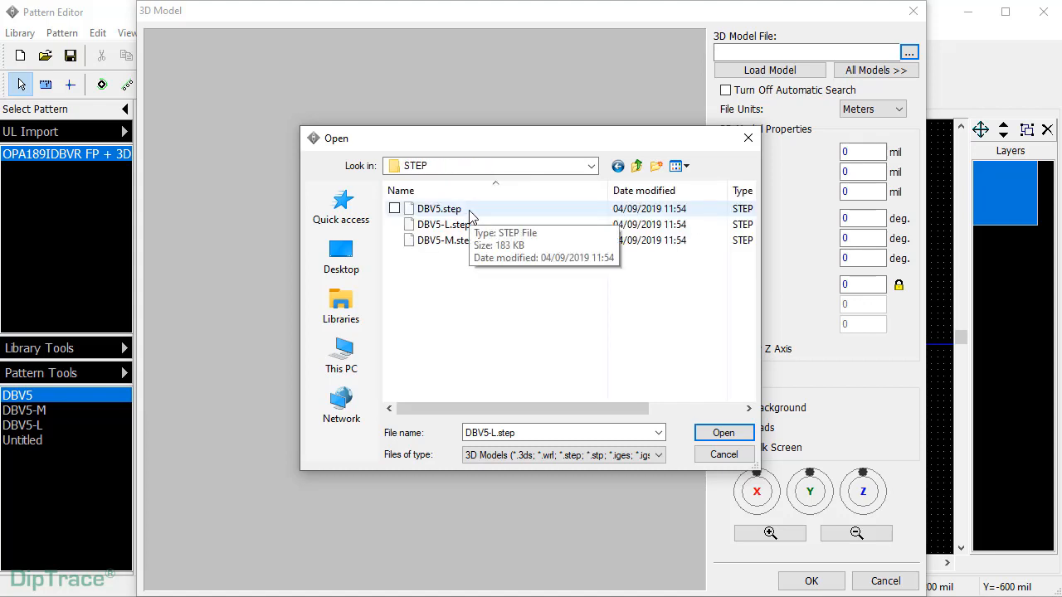
click(467, 213)
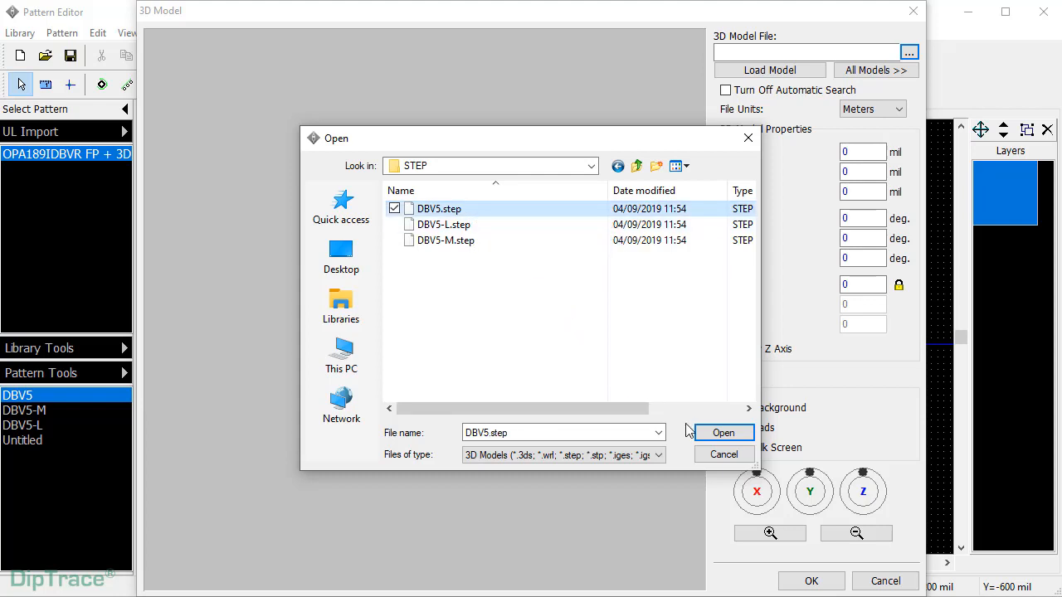
click(722, 437)
mouse_move(565, 413)
mouse_down()
mouse_move(618, 372)
mouse_move(527, 279)
mouse_move(483, 400)
mouse_move(567, 404)
mouse_up()
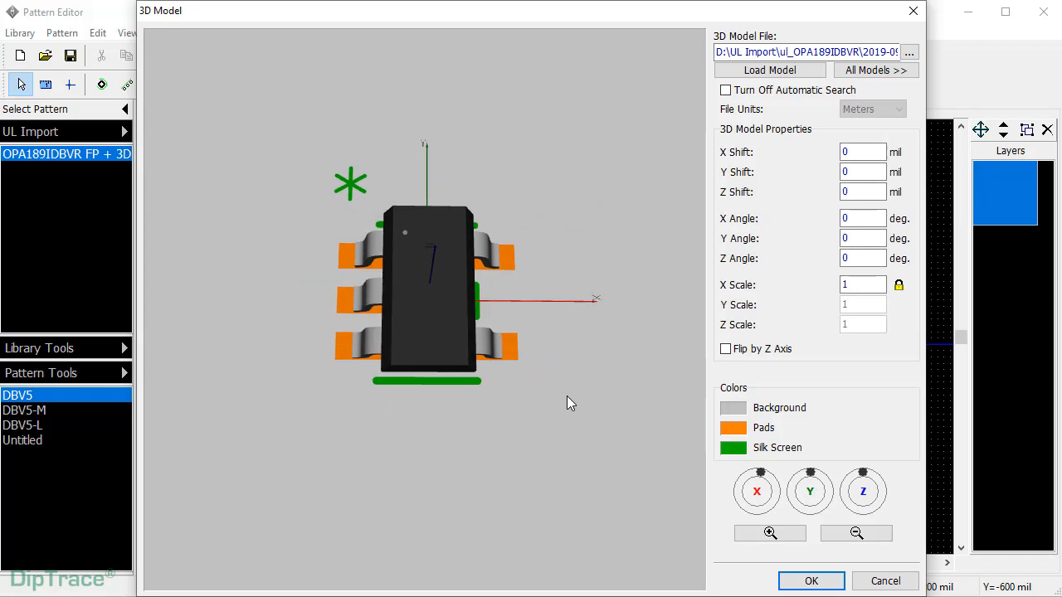
click(811, 581)
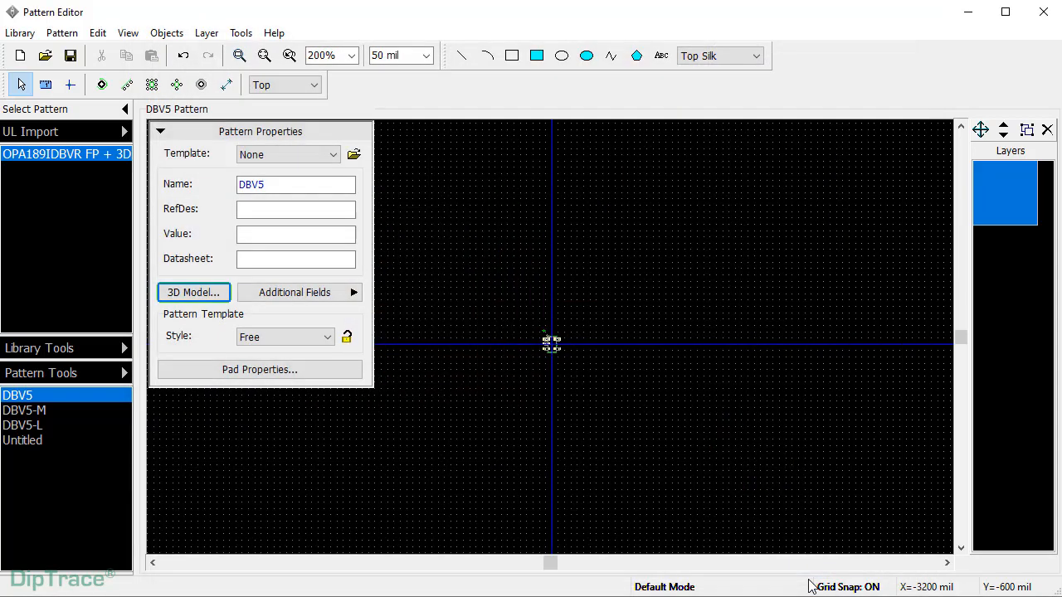
- Assign DBV5-M.step as the 3D model of the DBV5-M pattern
click(40, 415)
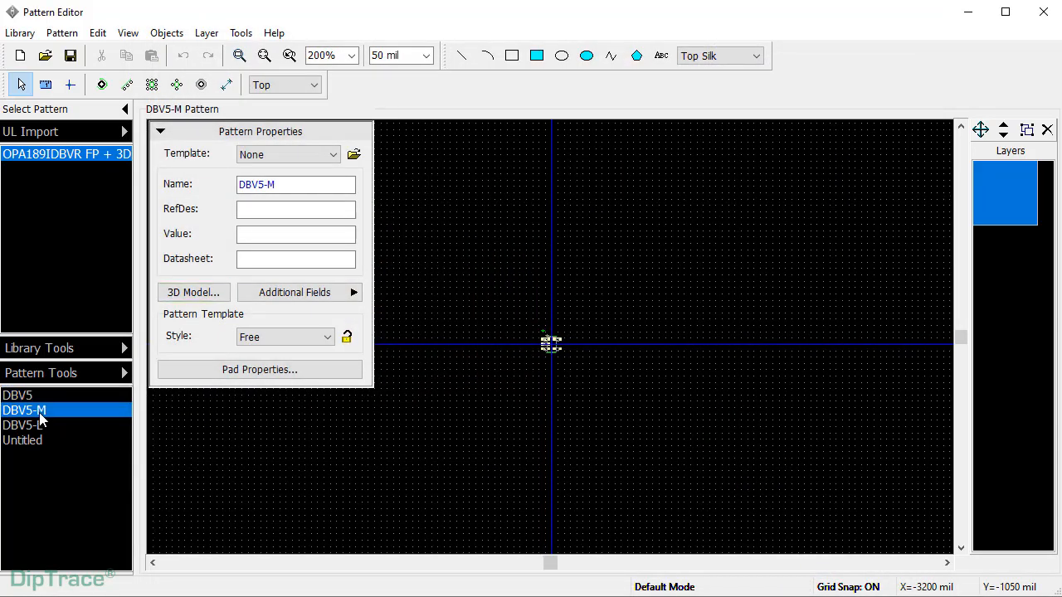
click(188, 296)
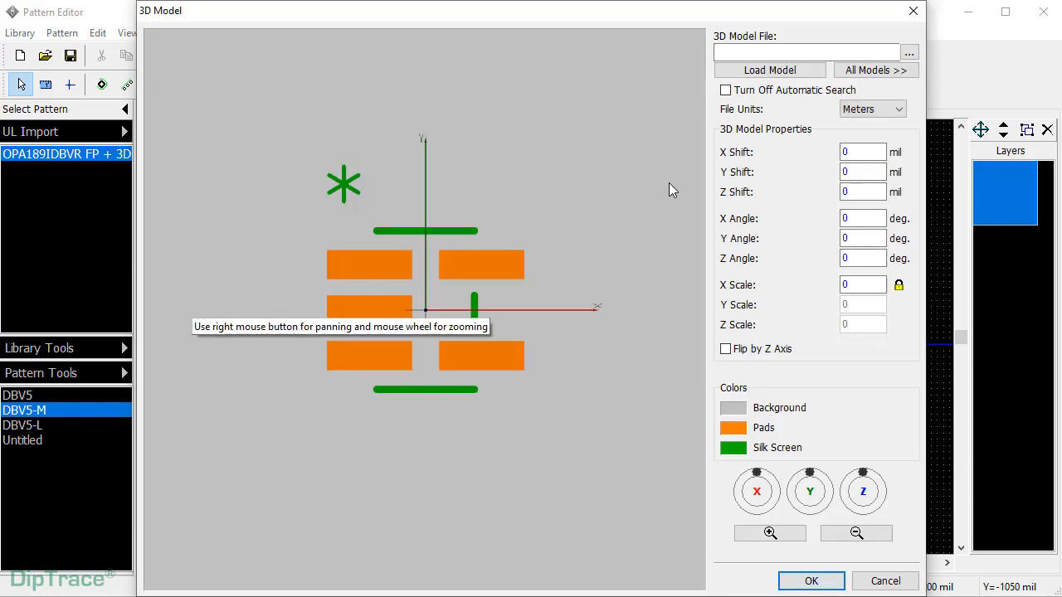
click(909, 53)
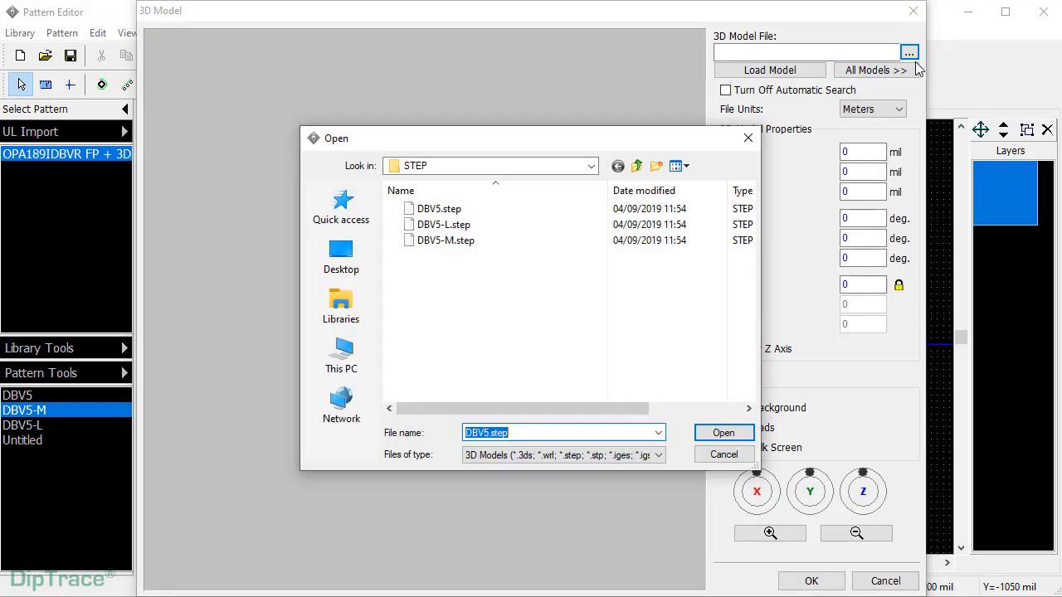
click(448, 239)
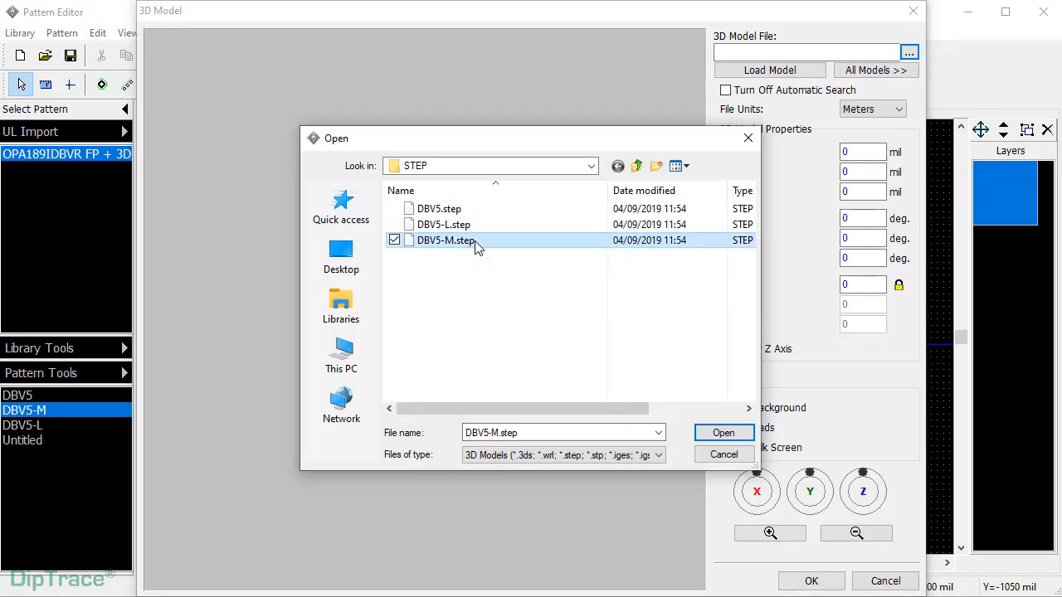
click(723, 433)
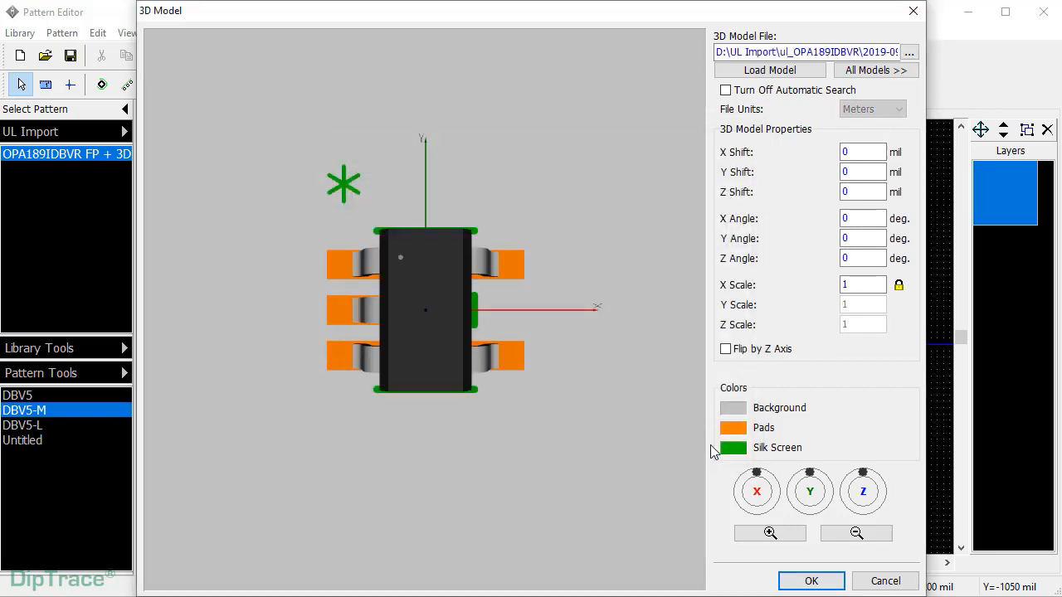
click(812, 580)
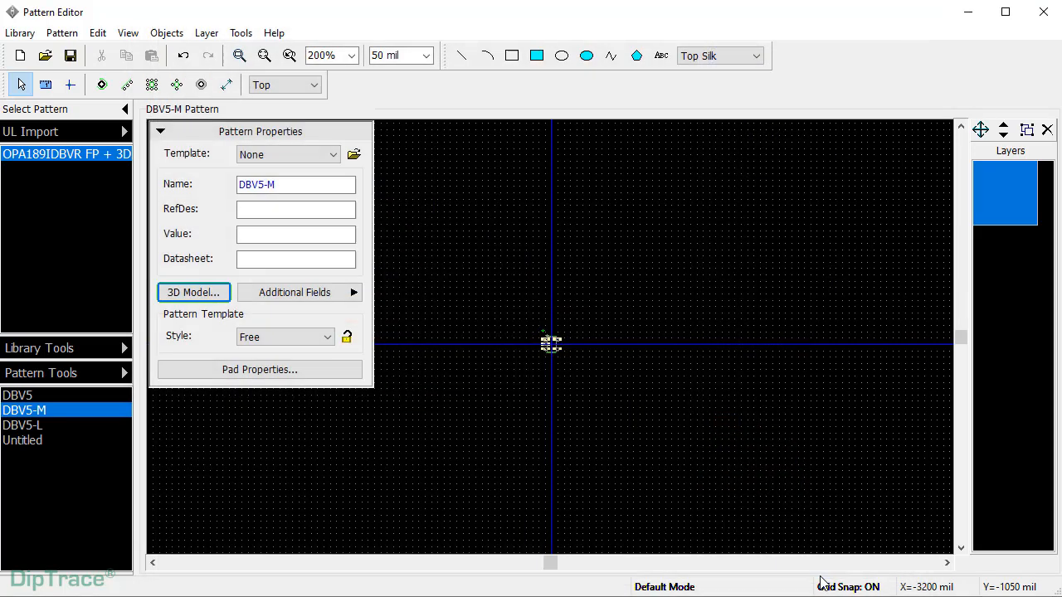
- Assign DBV5-L.step as the 3D model of the DBV5-L pattern
click(37, 426)
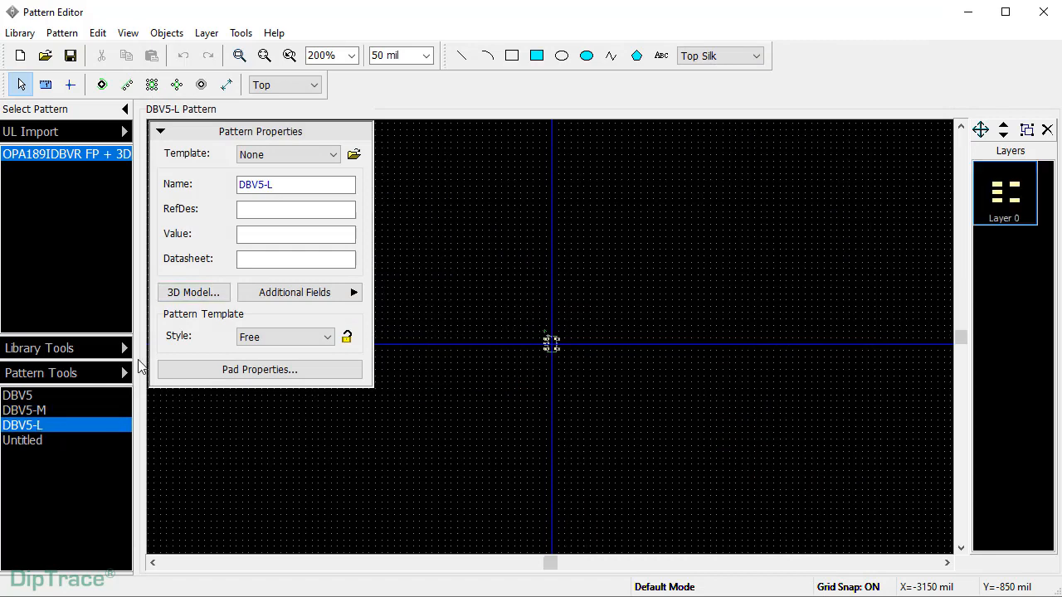
click(184, 293)
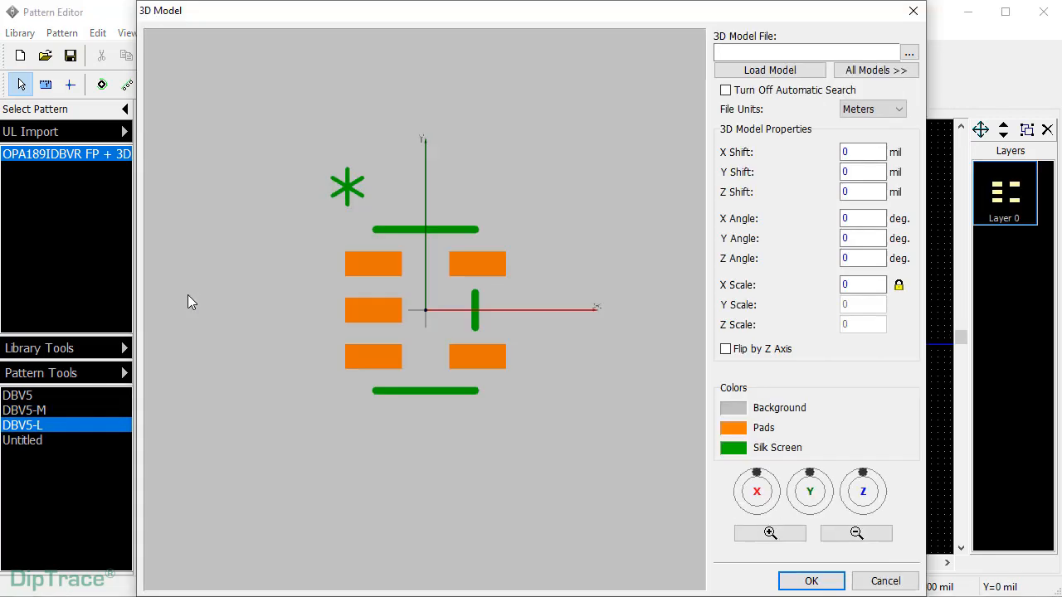
click(906, 53)
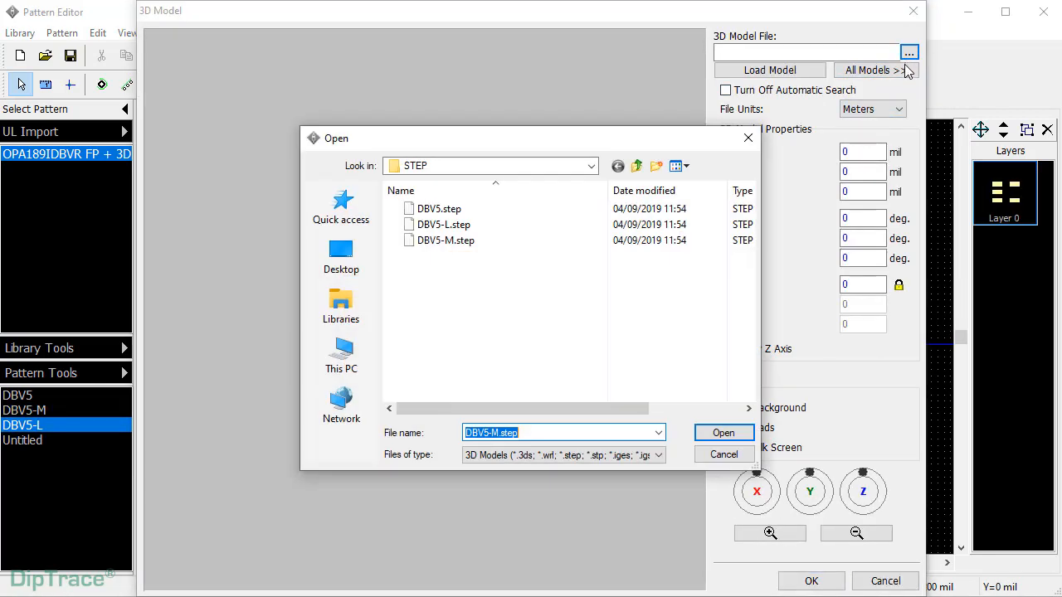
click(530, 226)
click(707, 438)
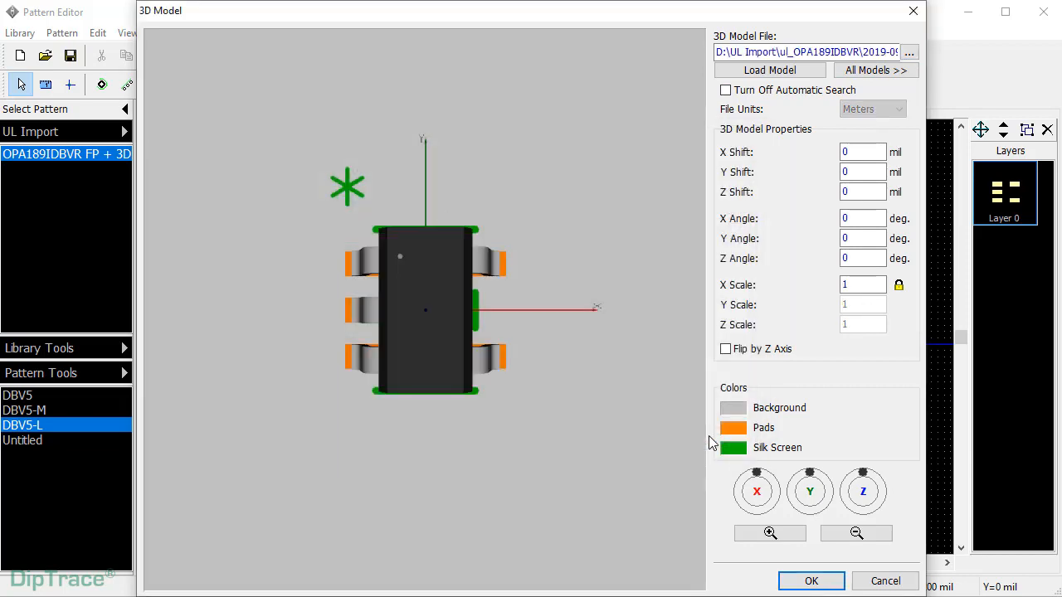
click(811, 582)
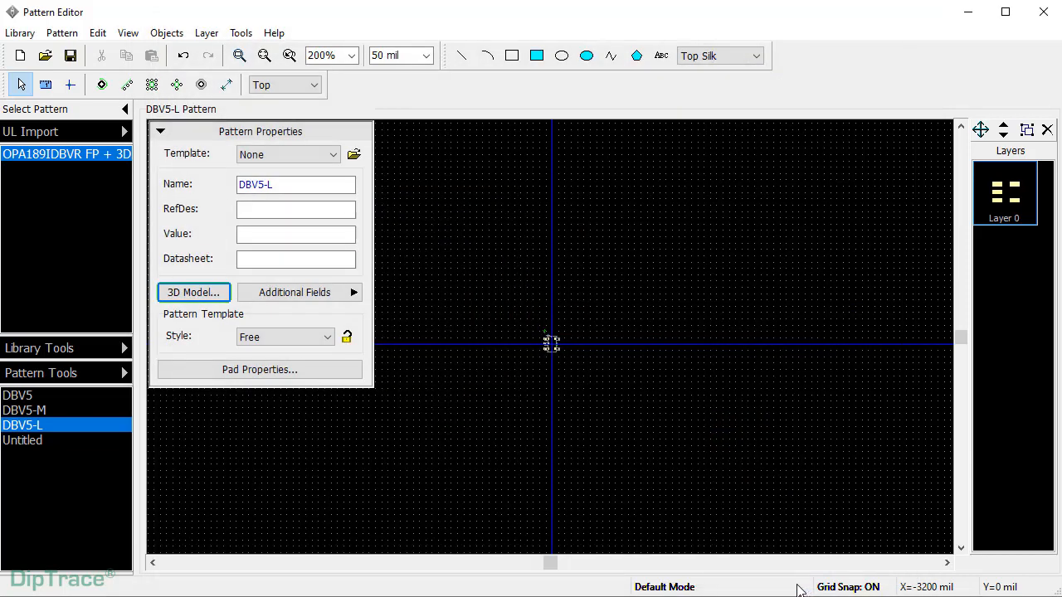
- Save the pattern library under the name 'OPA189IDBVR FP-3D' in UL Import
click(69, 55)
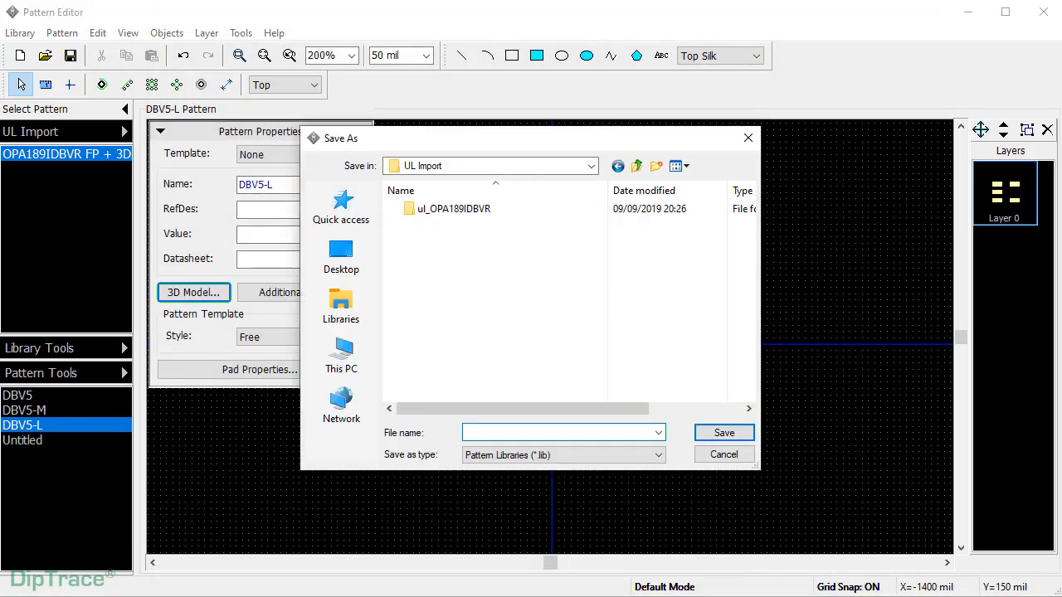
text(OPA189IDBVR FP-3D)
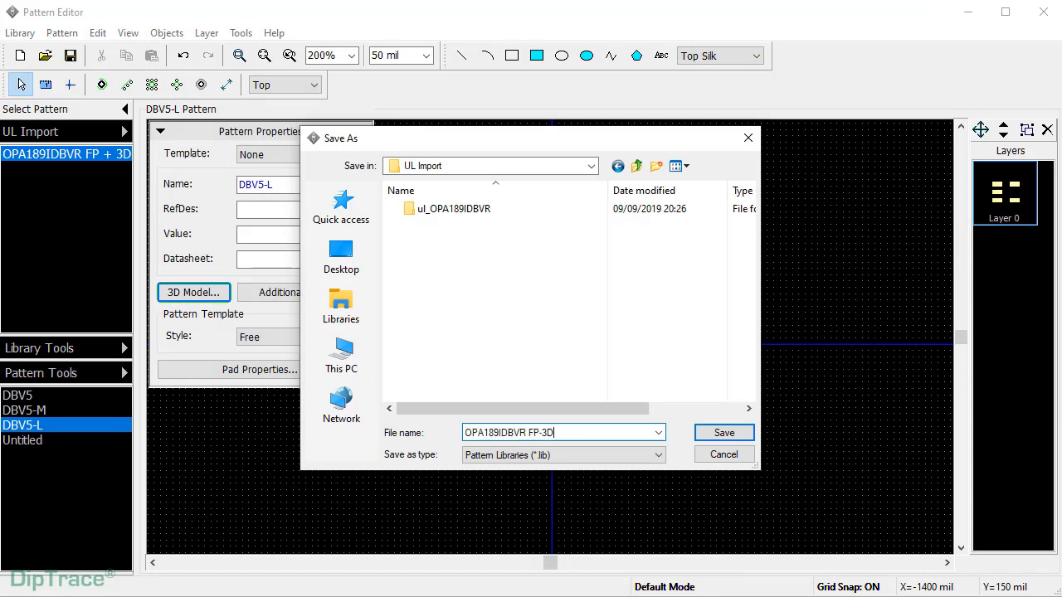
key(Return)
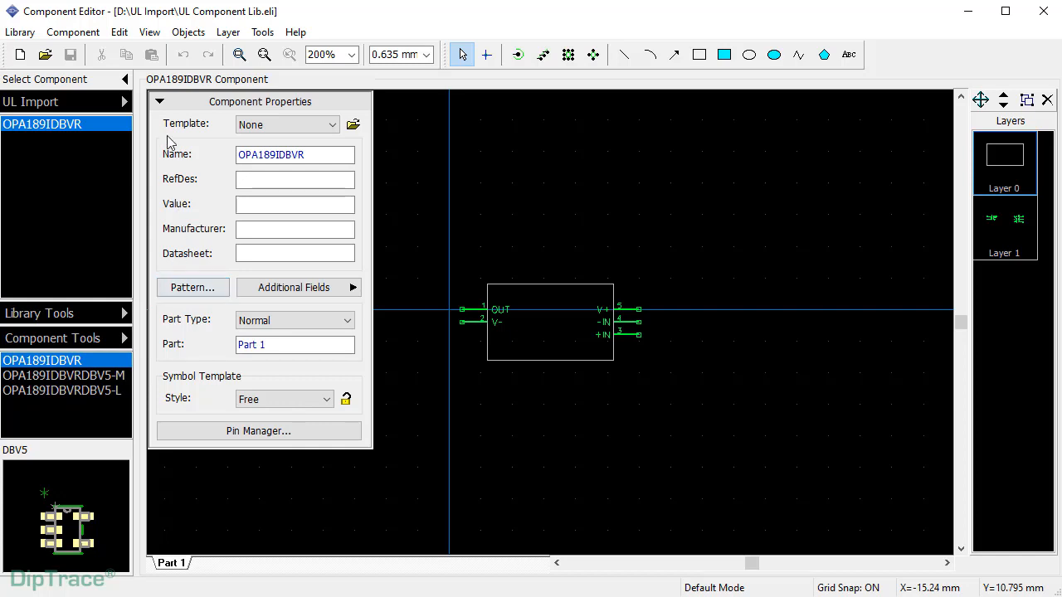
- Attach the DBV5 pattern from UL Import's OPA189IDBVR FP + 3D library to OPA189IDBVR
click(150, 31)
mouse_move(166, 51)
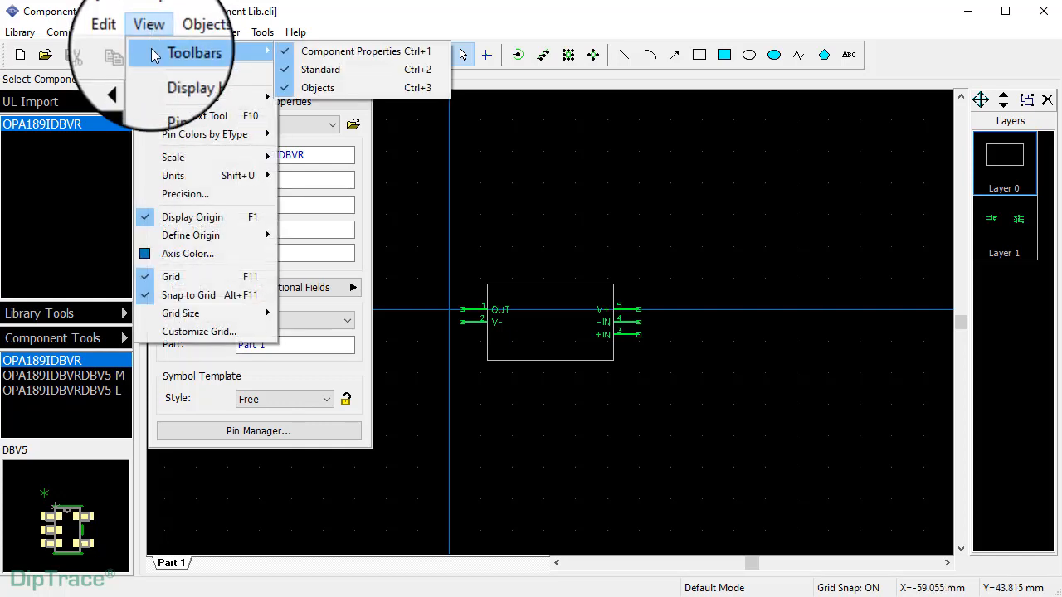
click(367, 147)
click(158, 102)
click(158, 101)
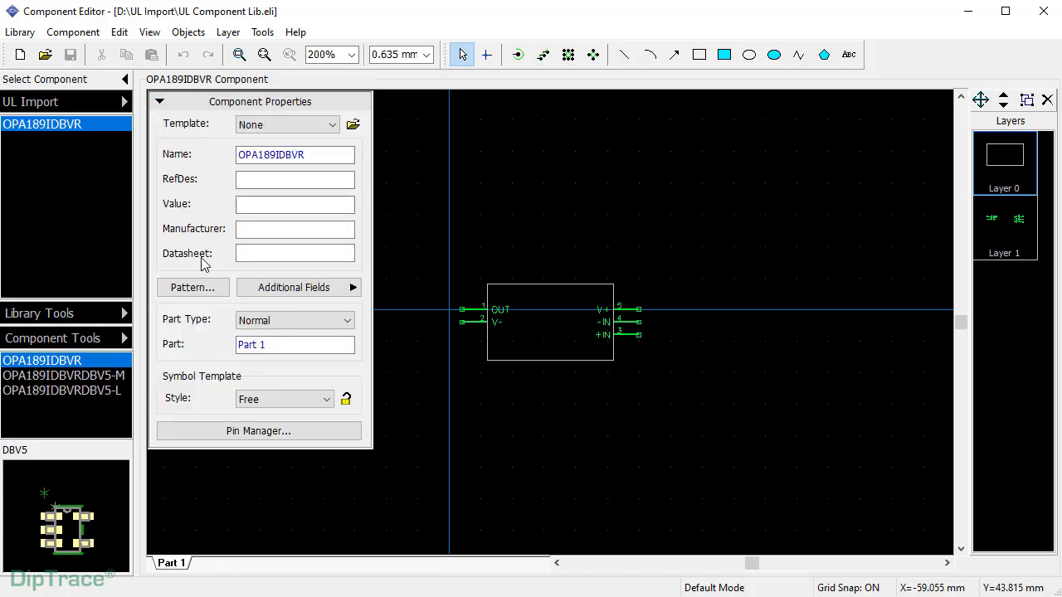
click(195, 287)
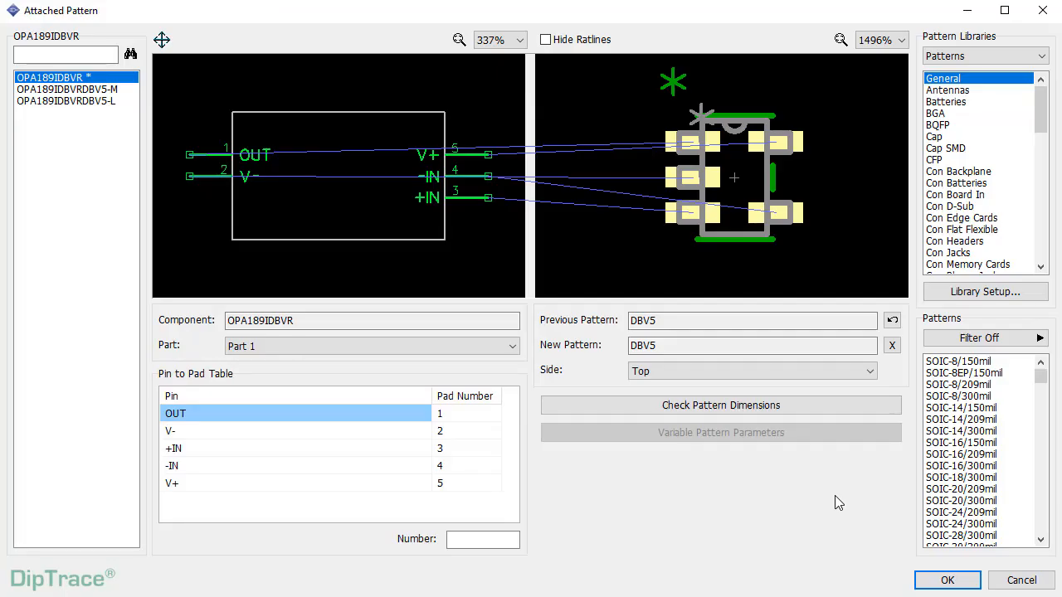
click(1041, 56)
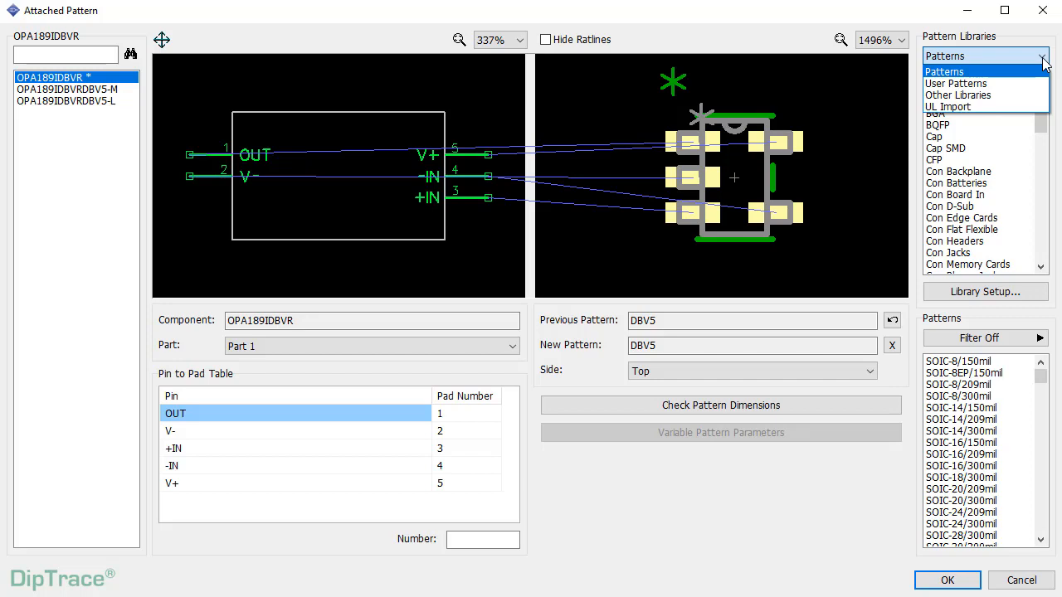
click(1024, 106)
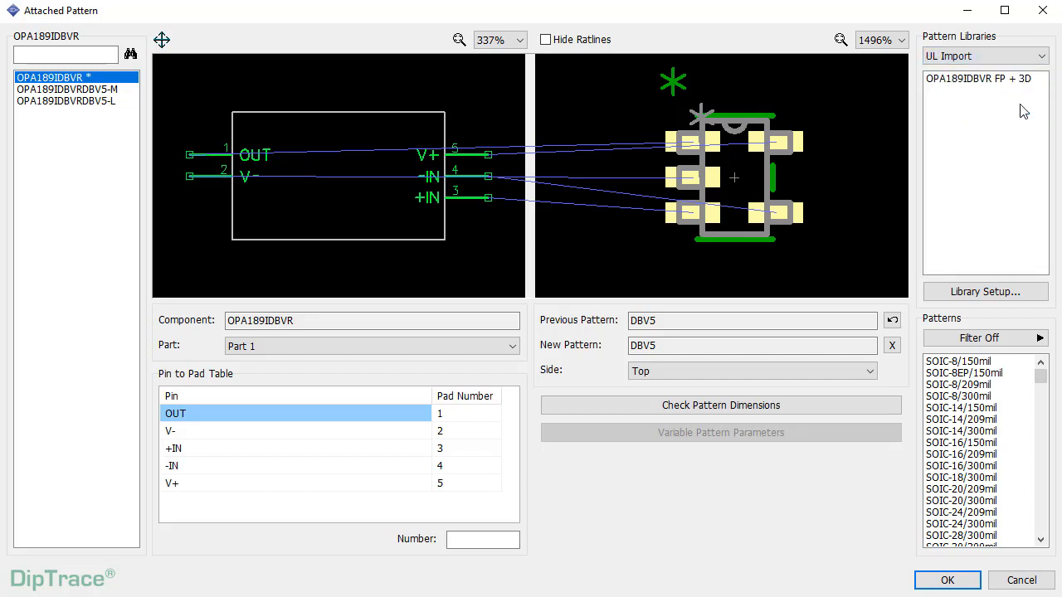
click(1020, 81)
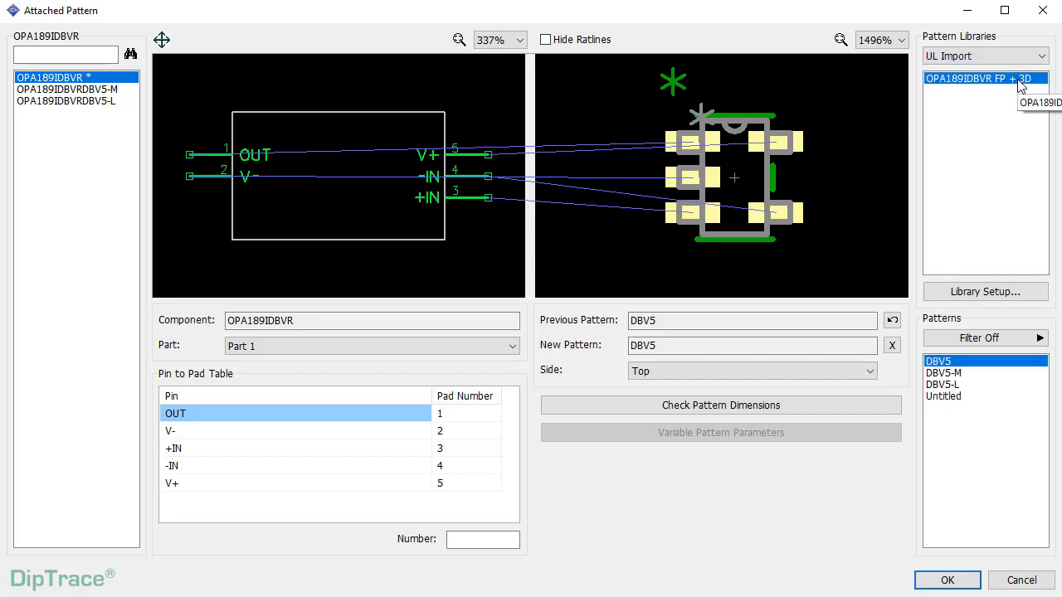
click(953, 365)
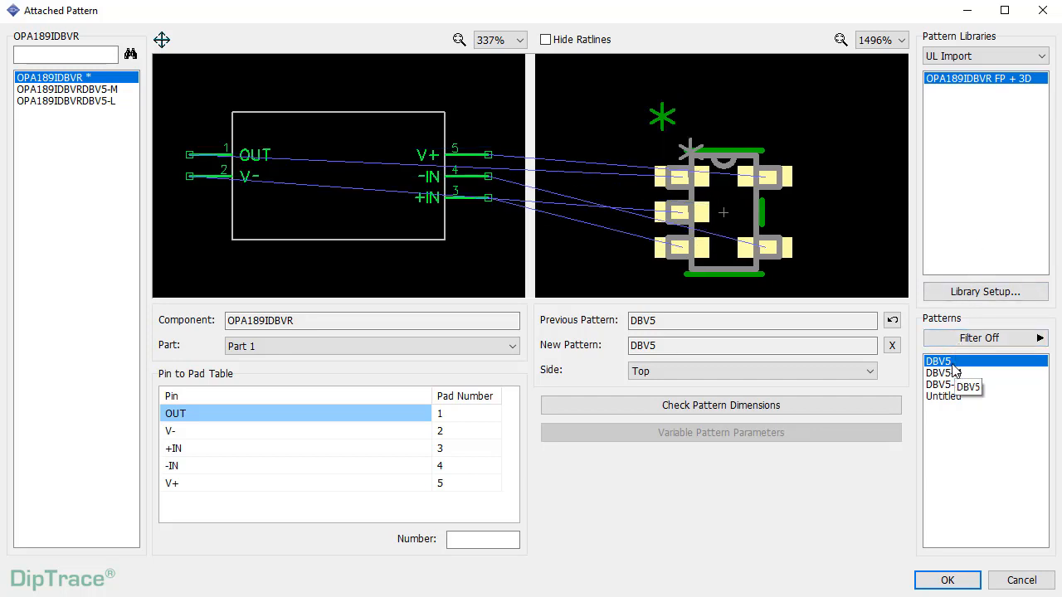
- Select the OPA189IDBVRDBV5-L variant and confirm its DBV5-L pattern assignment
click(83, 89)
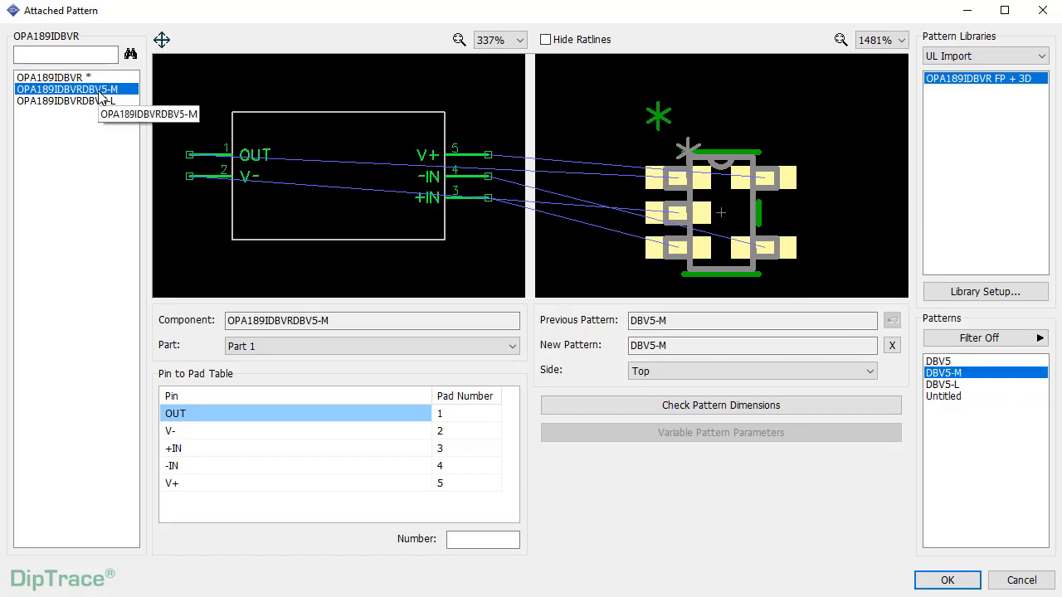
click(100, 101)
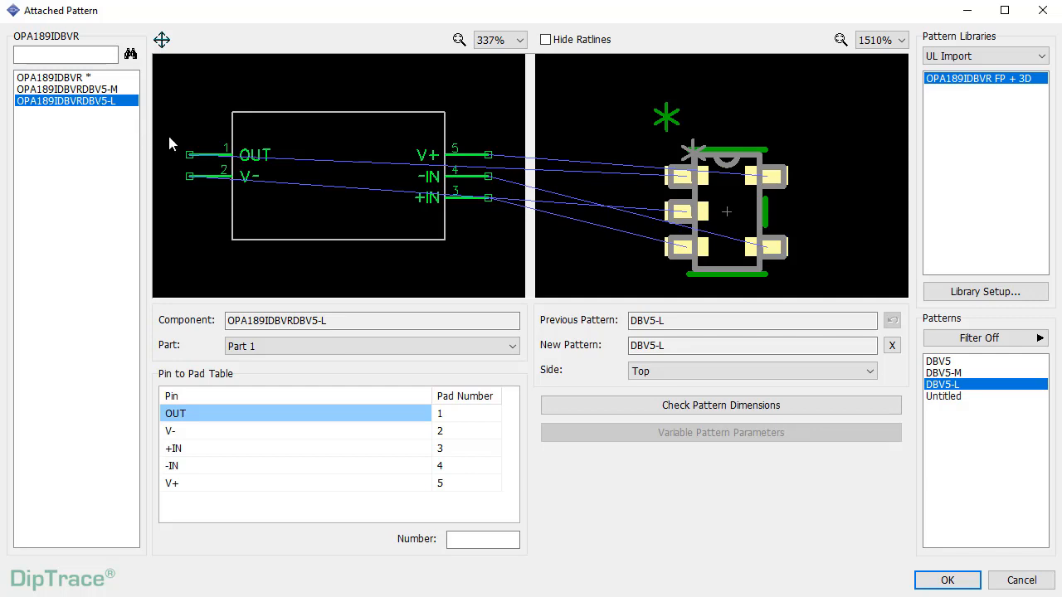
click(947, 582)
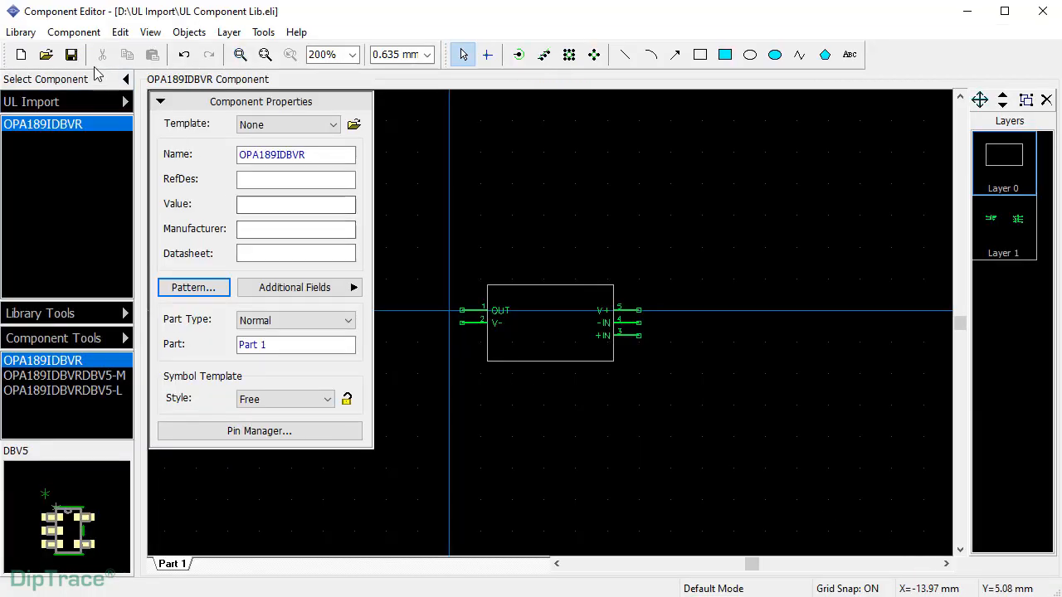
- Save the UL Component Lib component library
click(72, 55)
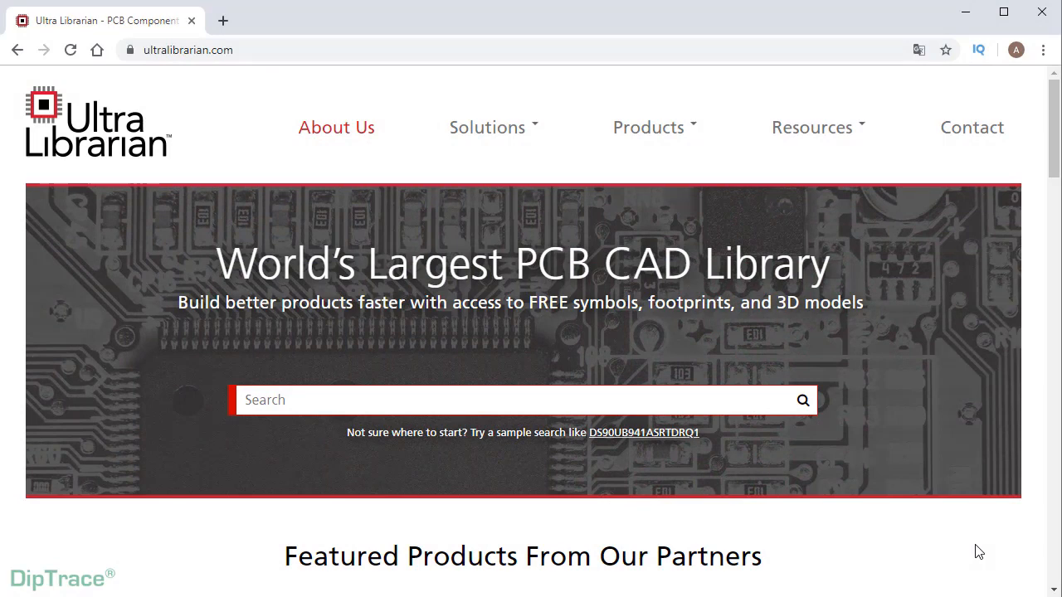
- Go to the Free Reader page from the Ultra Librarian Products menu
mouse_move(697, 144)
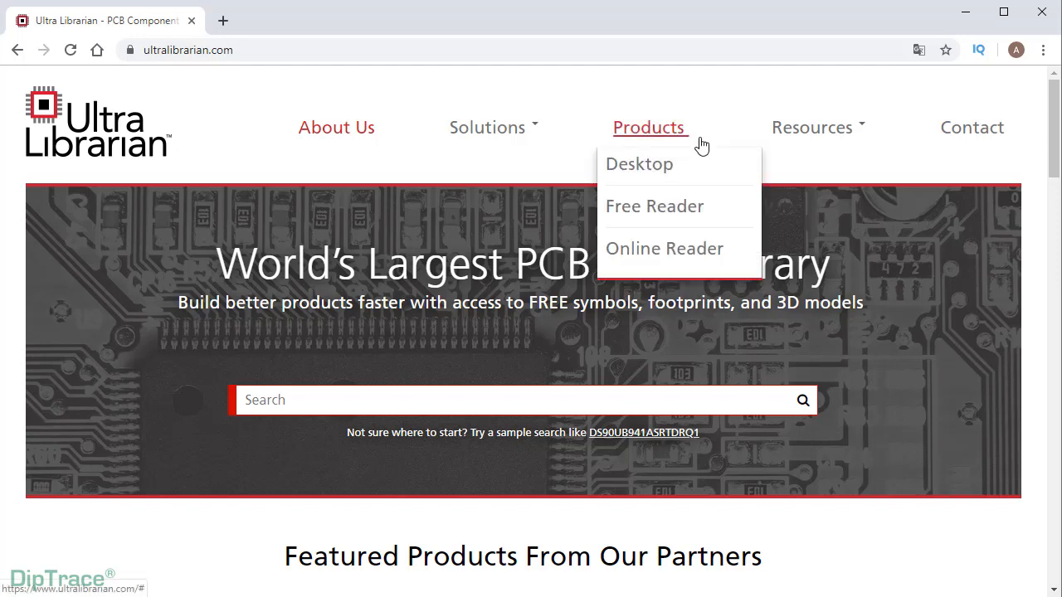
click(675, 208)
scroll(675, 207, down, 4)
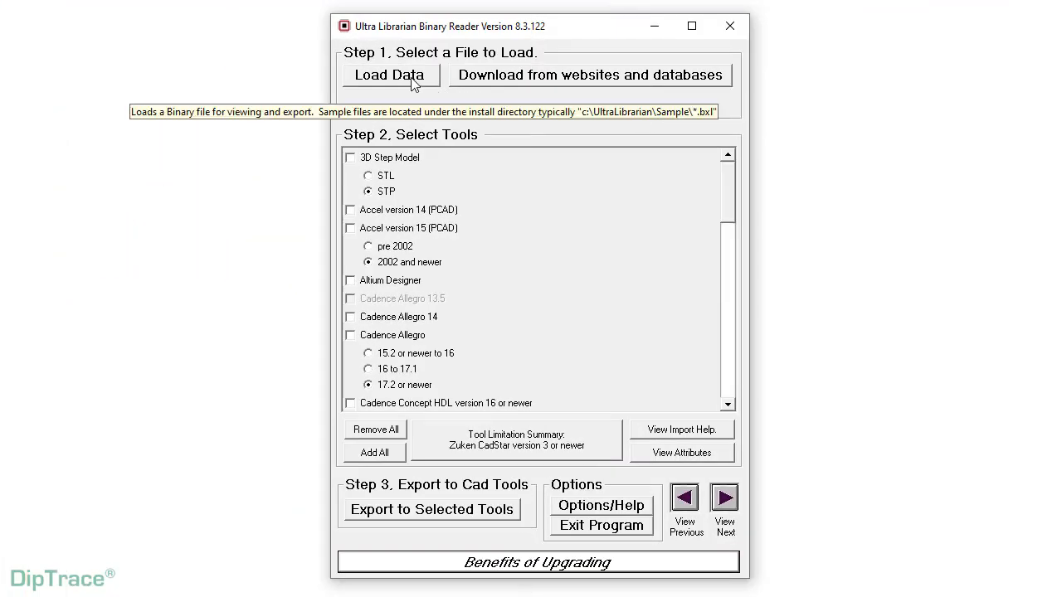
- Open the Silicon Labs CAD files page from the Reader's manufacturer download list
click(592, 84)
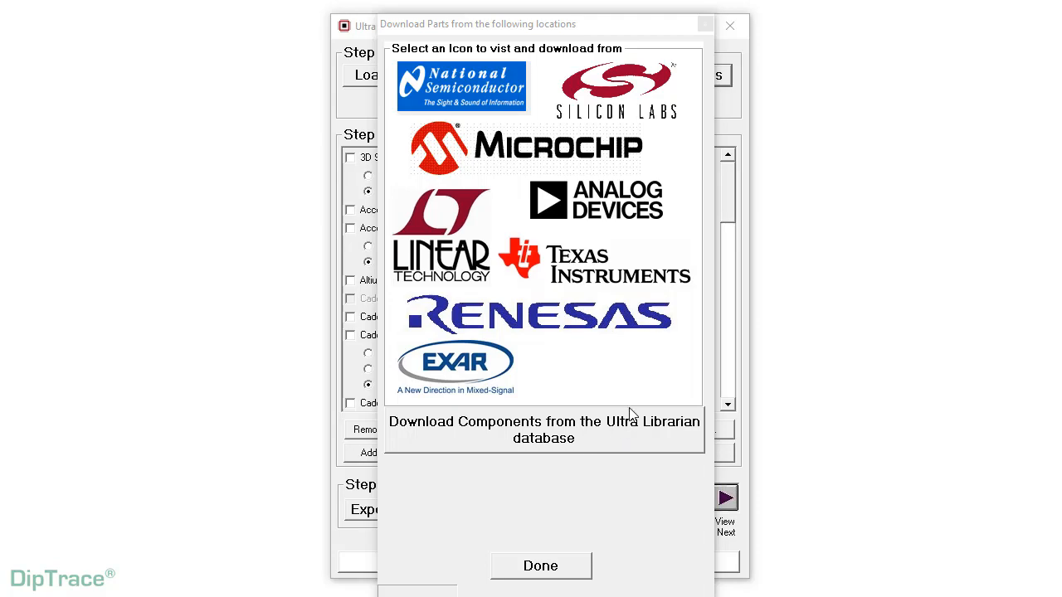
click(611, 102)
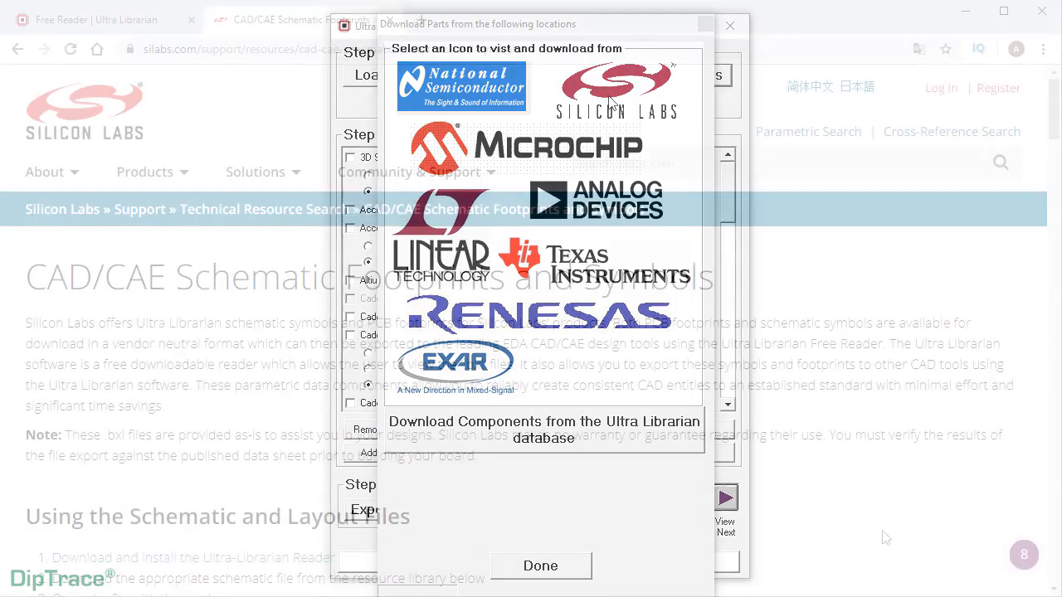
- Save the 32-bit MCUs Ultralibrarian CAD Footprints and Symbols zip into UL Import
scroll(819, 501, down, 5)
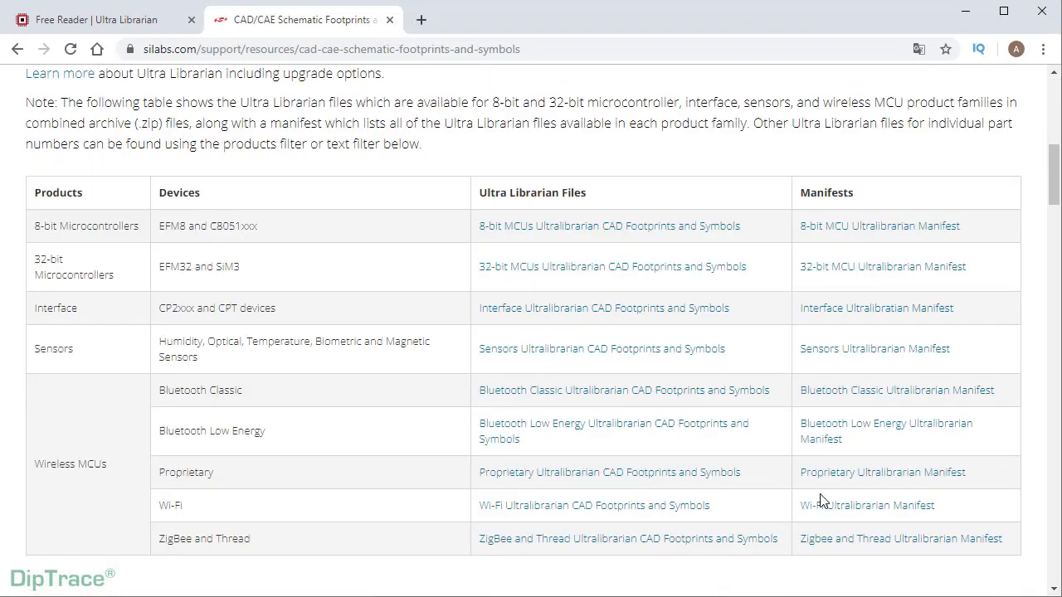
scroll(819, 500, down, 1)
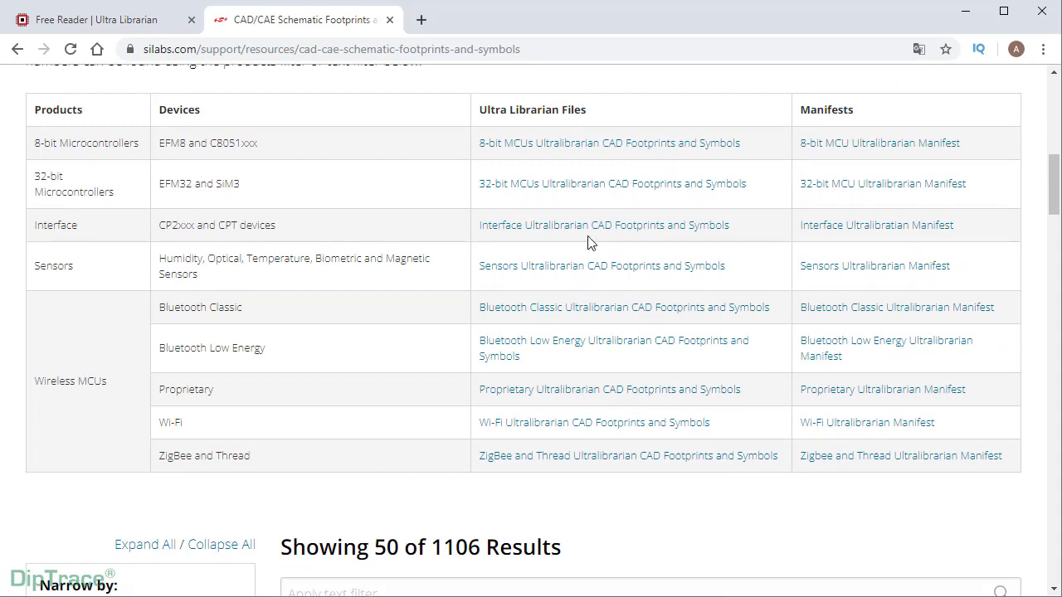
click(608, 192)
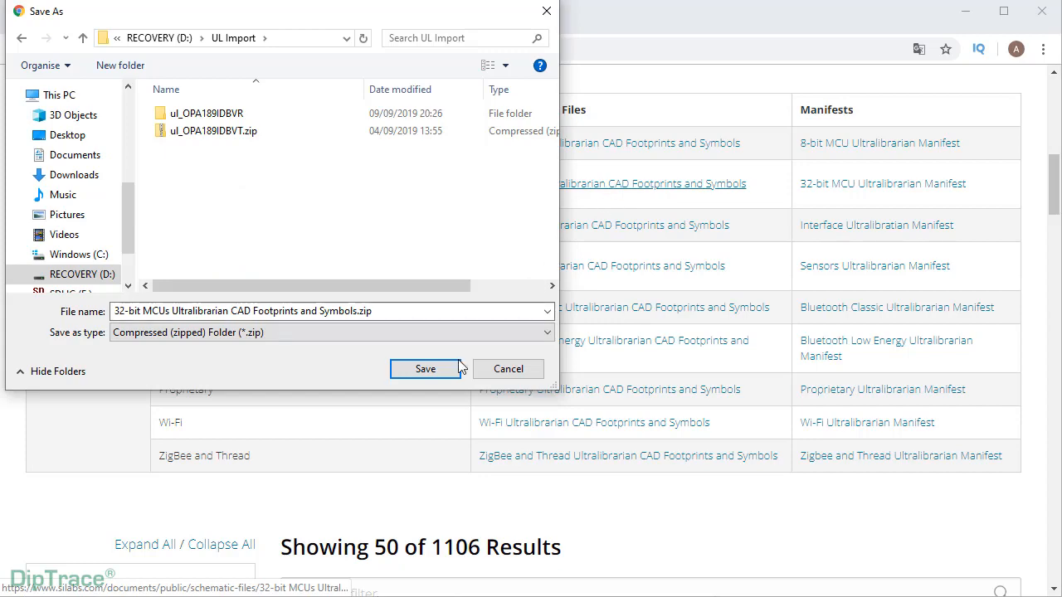
click(425, 371)
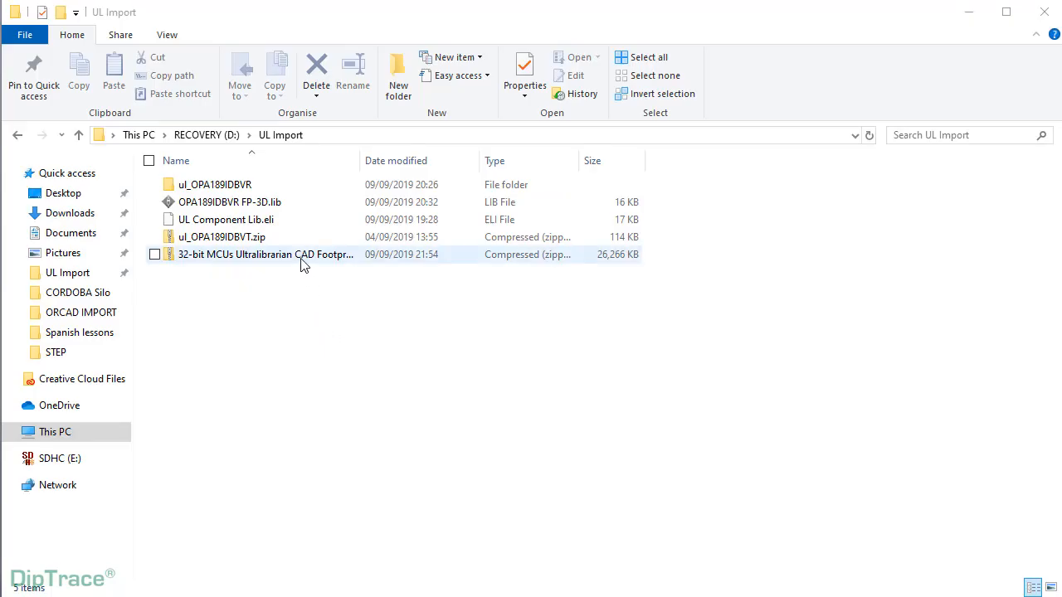
- Extract the downloaded 32-bit MCUs zip with 7-Zip
right_click(303, 264)
mouse_move(294, 261)
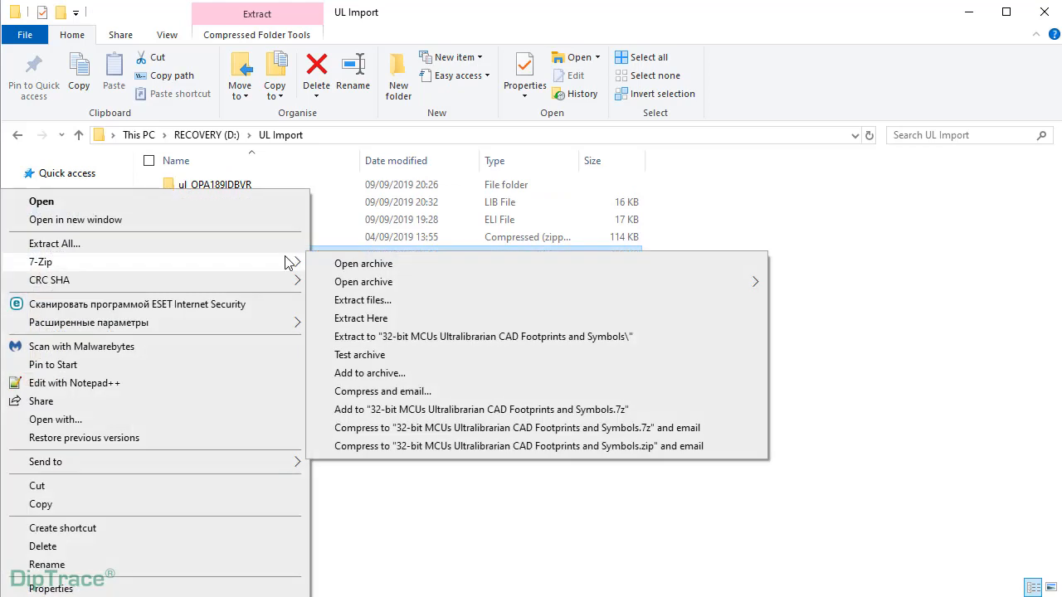
click(359, 299)
click(556, 408)
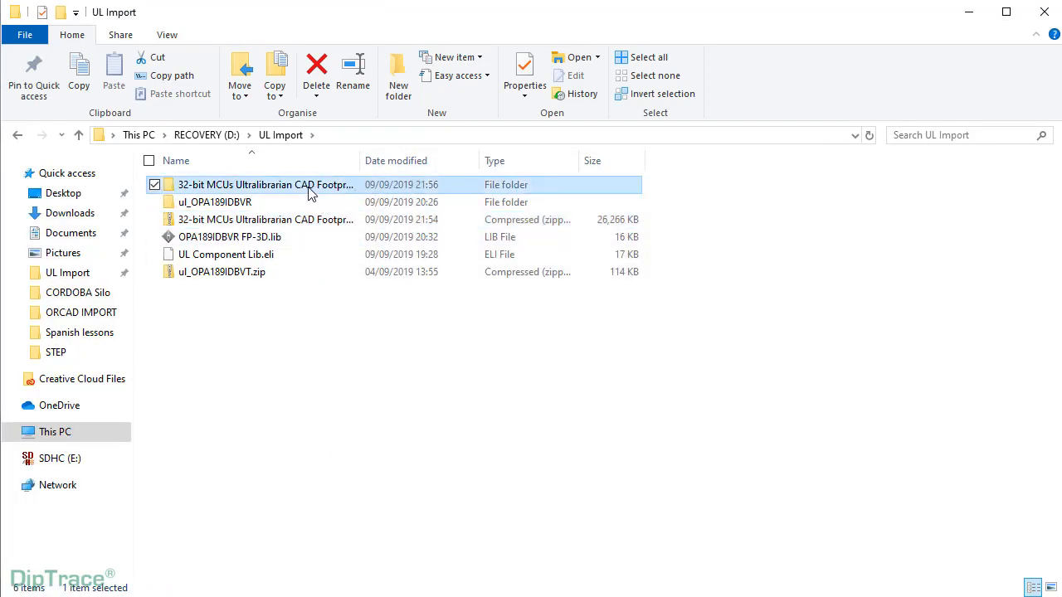
- Open the first .bxl file in the extracted 32-bit MCUs > Jade Gecko folder
double_click(309, 190)
double_click(307, 190)
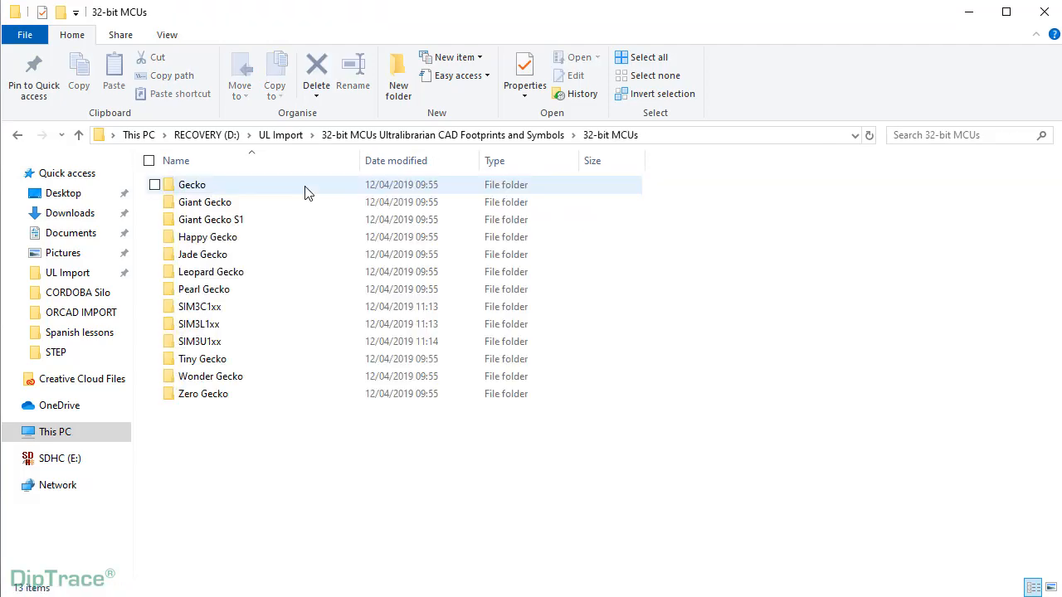
double_click(297, 254)
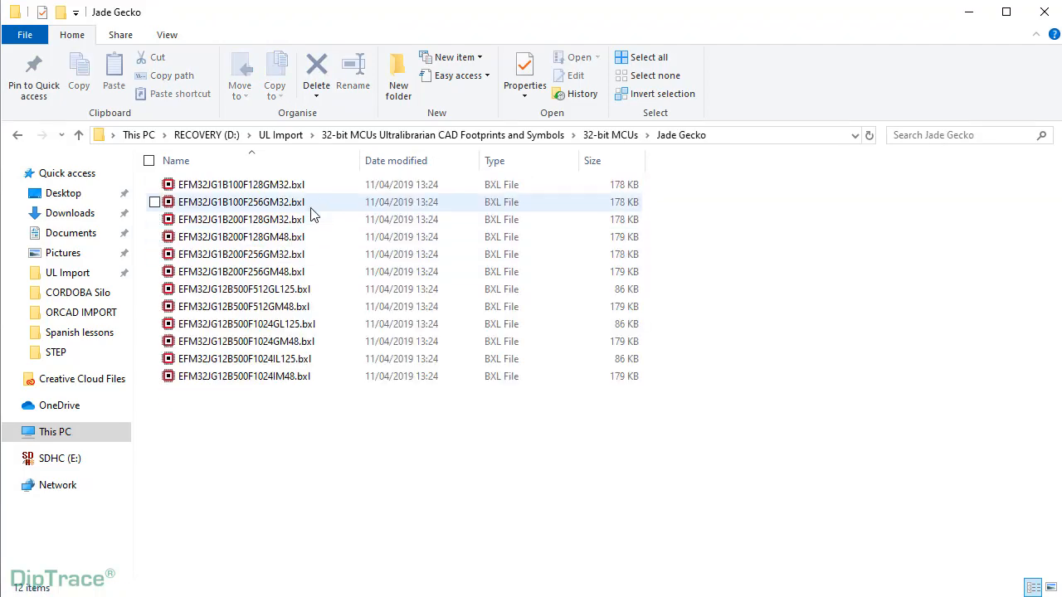
double_click(311, 184)
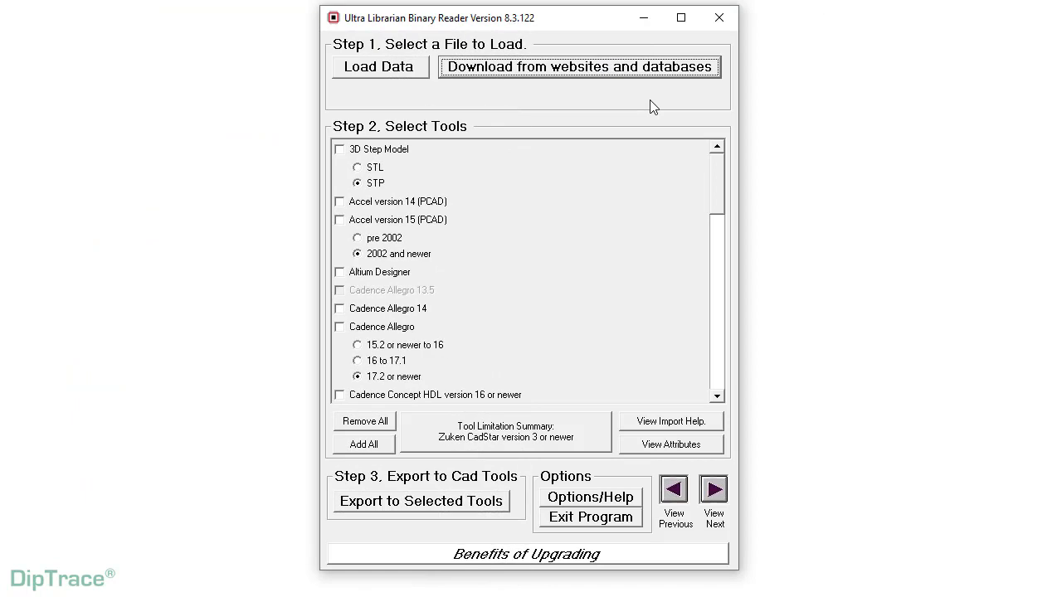
- Load sim3u136-b-gq.bxl from the 32-bit MCUs > SIM3U1xx folder into the Reader
click(408, 72)
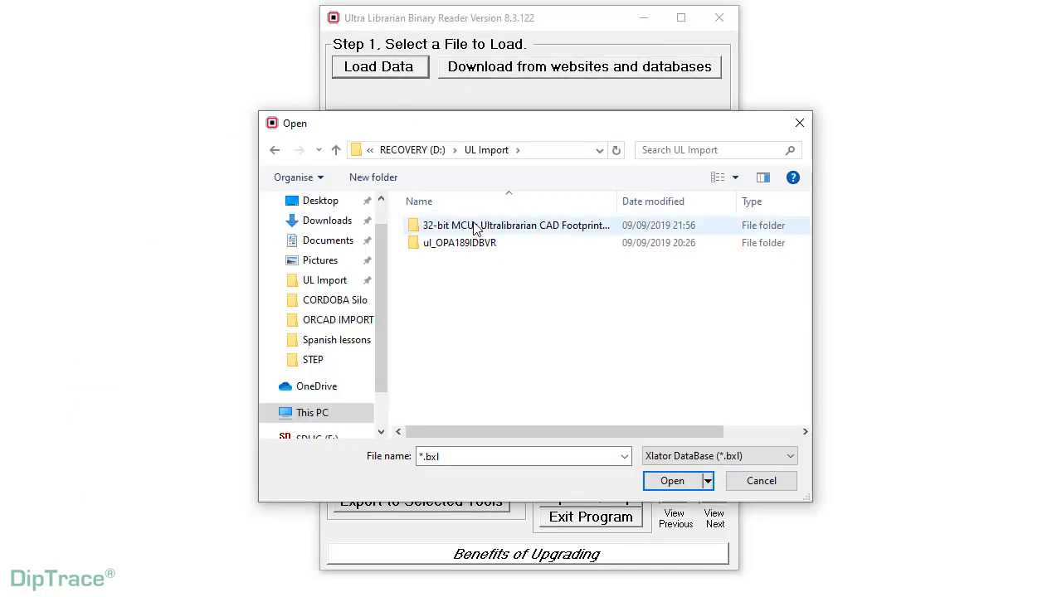
double_click(474, 228)
double_click(479, 232)
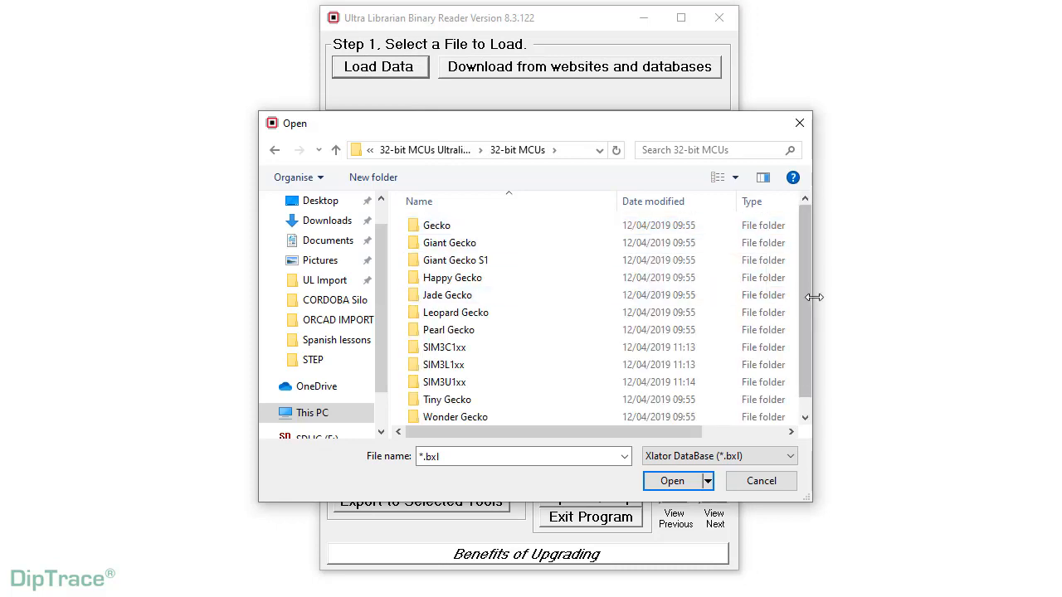
scroll(803, 296, down, 1)
click(479, 363)
double_click(479, 363)
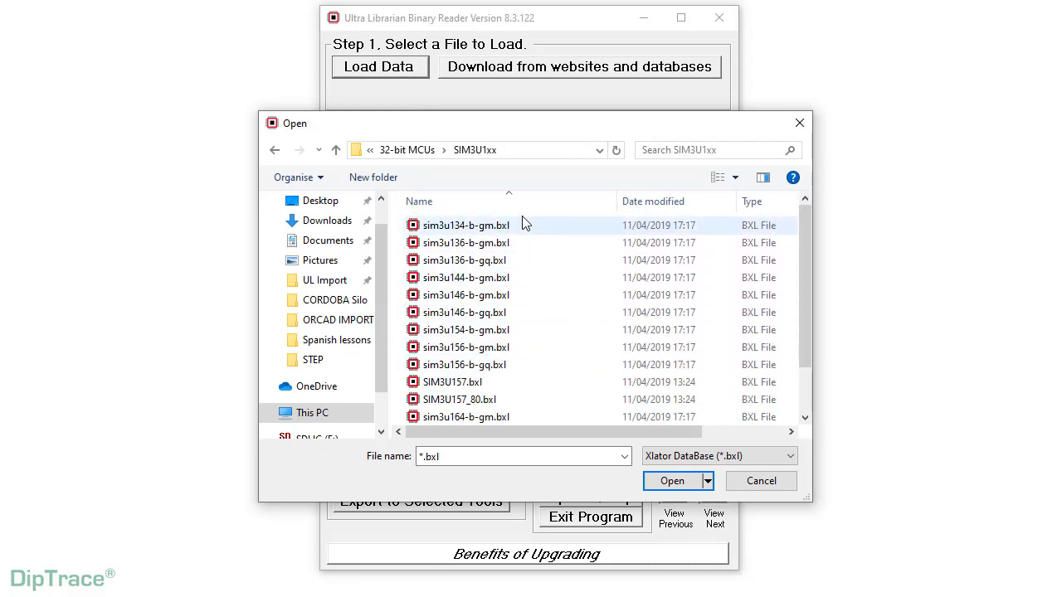
click(512, 260)
click(671, 481)
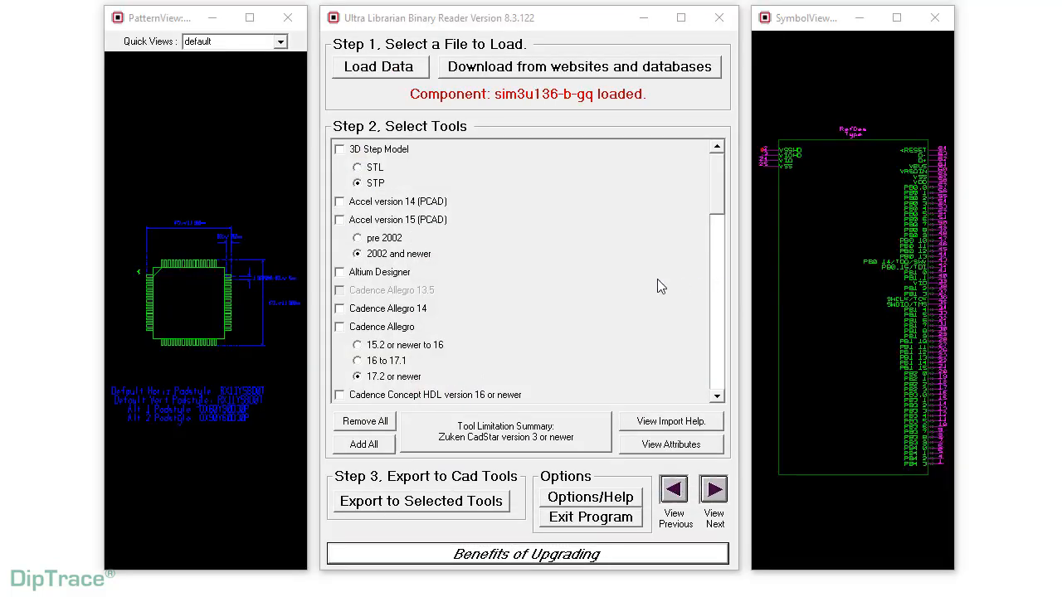
- Export the part with 3D STEP model and Eagle version 6 or newer selected
click(340, 150)
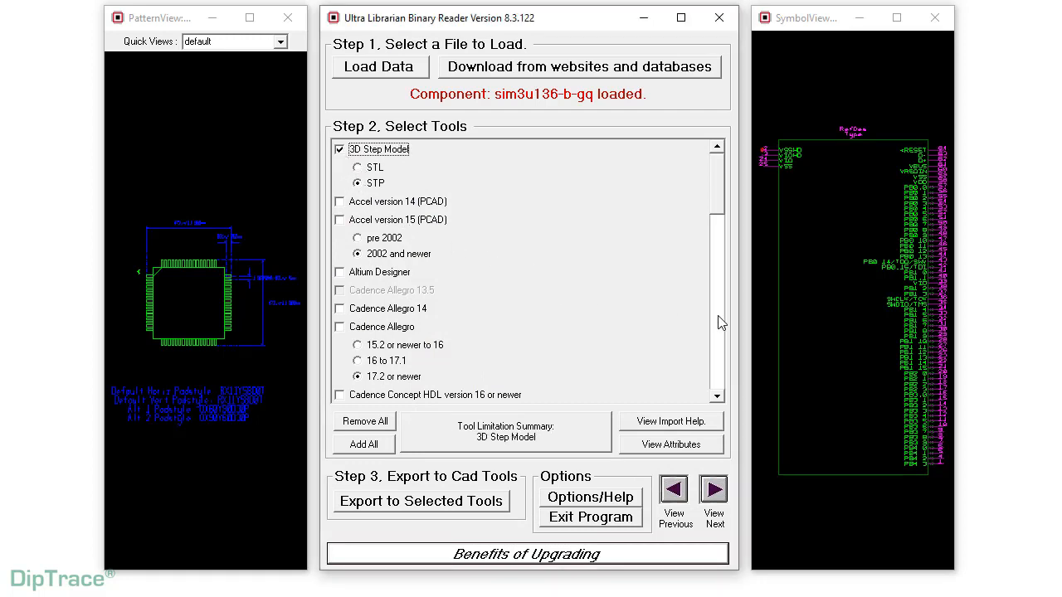
drag(714, 201, 711, 294)
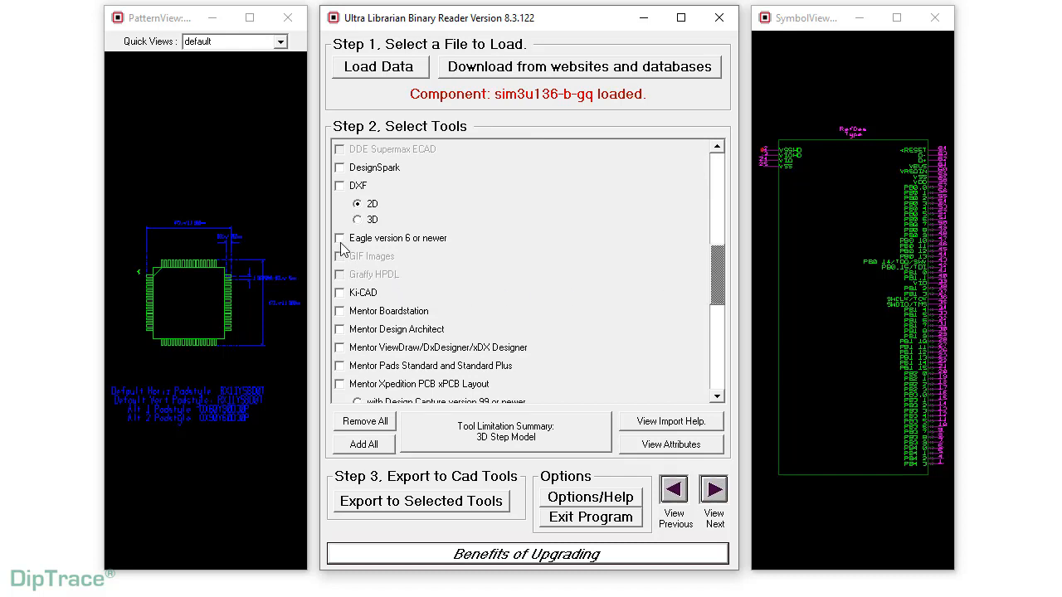
click(340, 238)
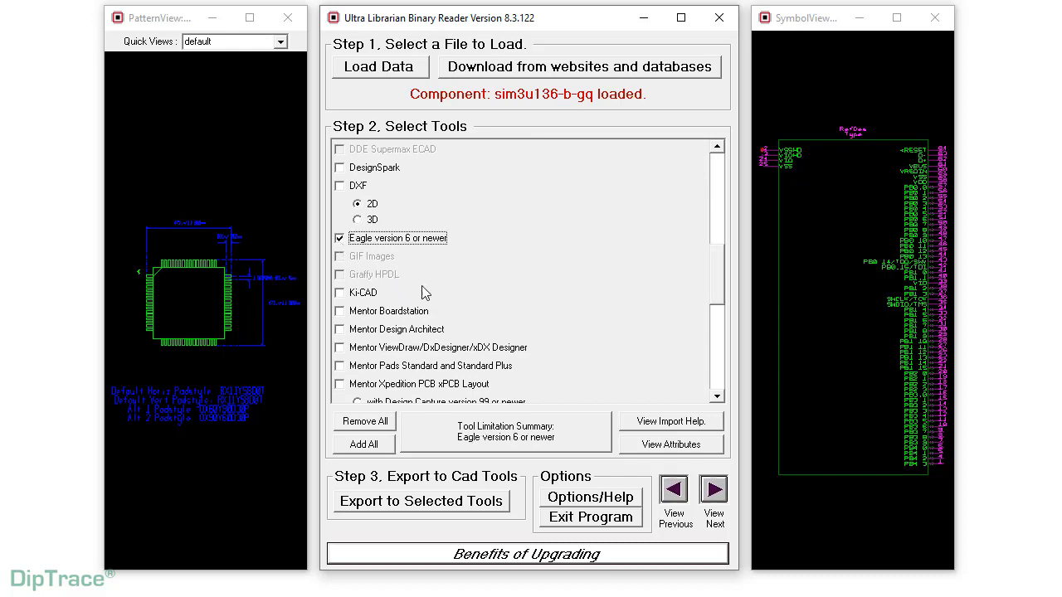
click(519, 434)
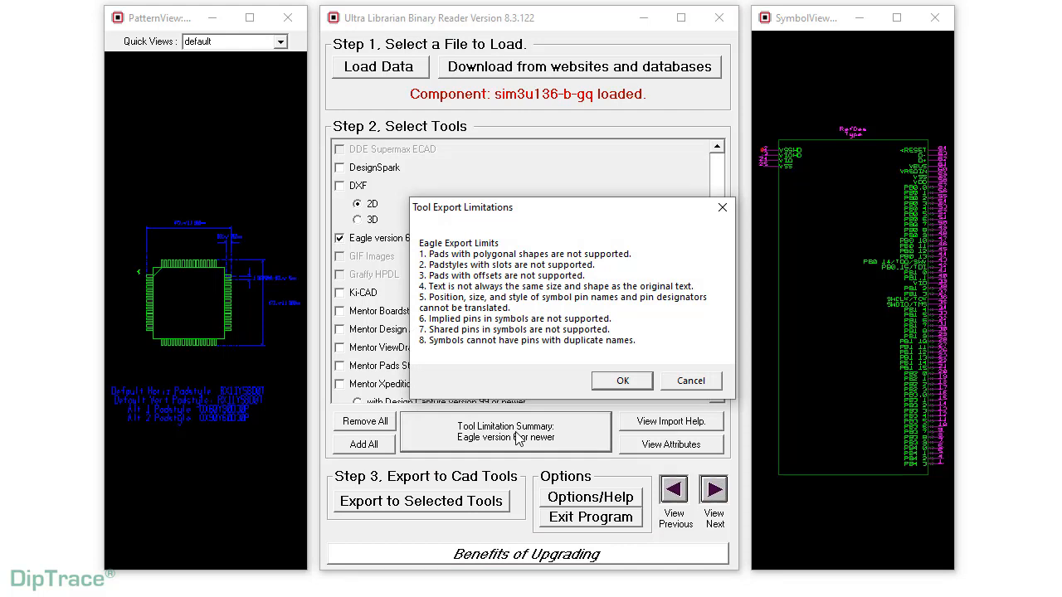
click(622, 381)
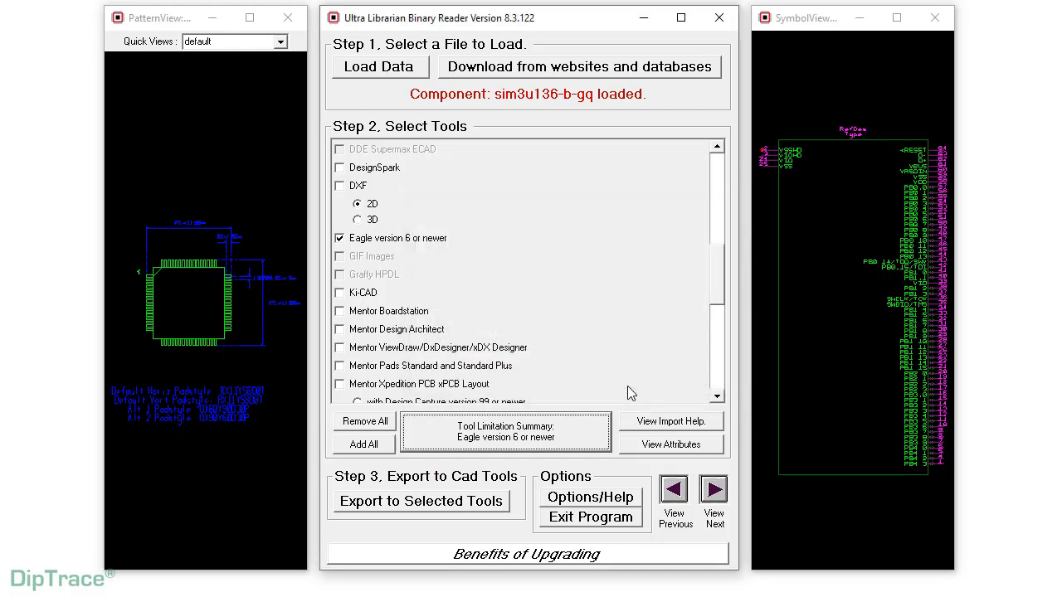
click(488, 502)
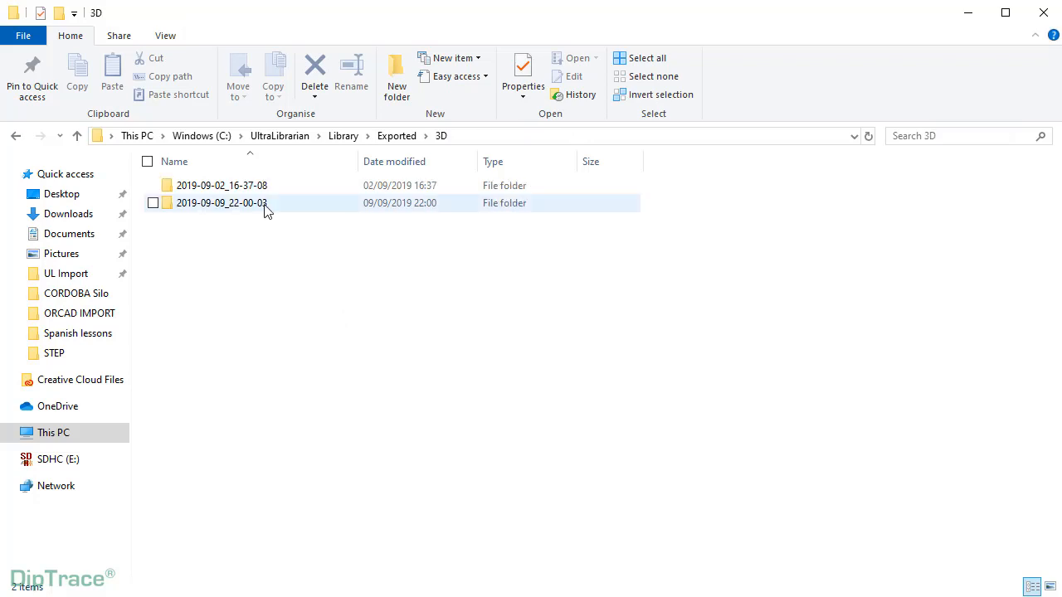
- Go from the exported 3D folder through the dated subfolder into the STEP folder with the TQFP-64 models
double_click(264, 205)
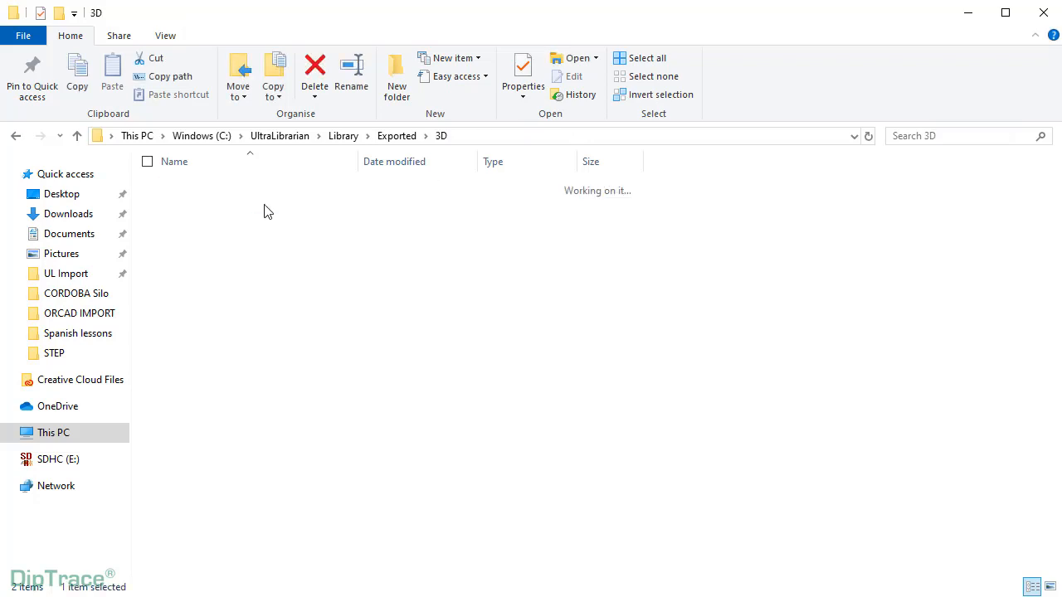
double_click(260, 190)
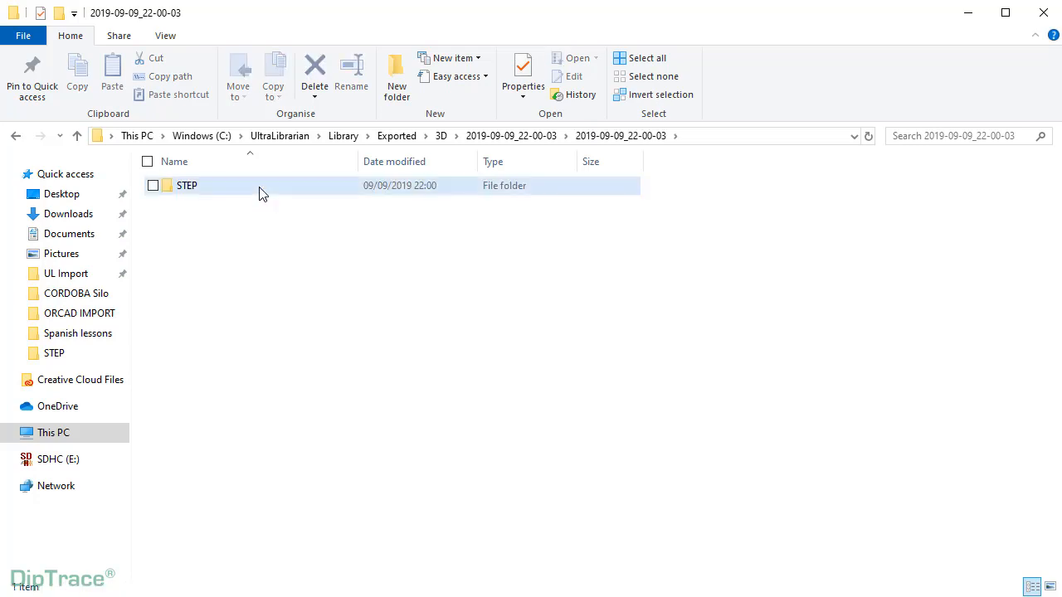
double_click(258, 190)
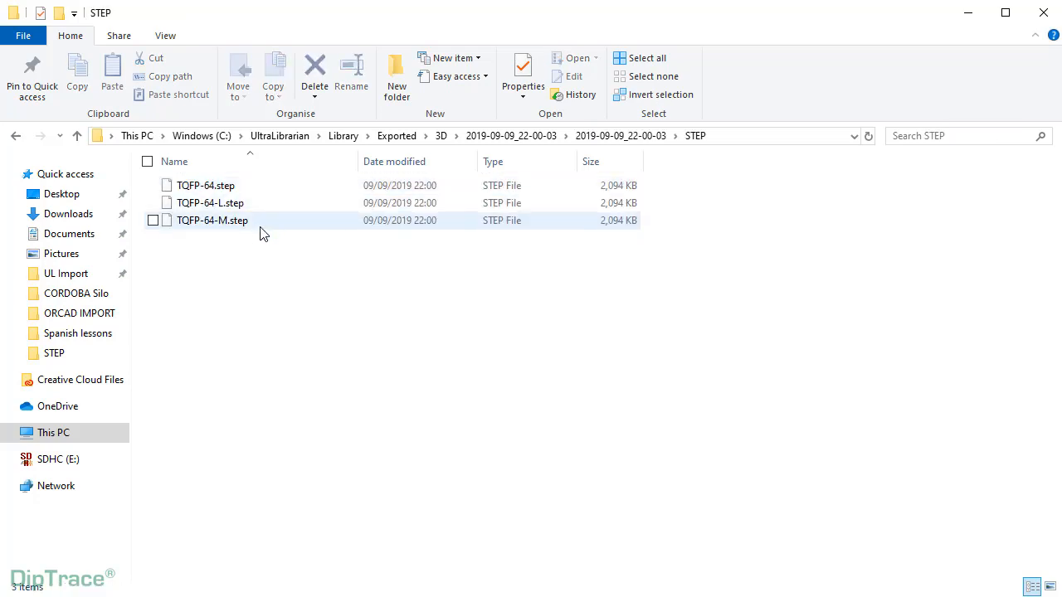